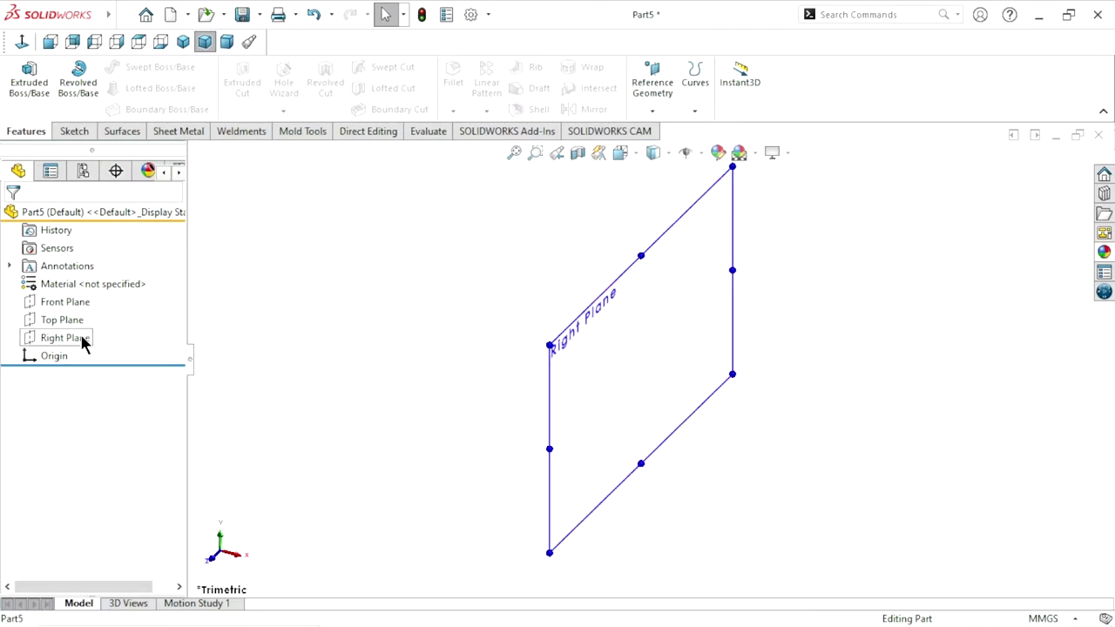
- Sketch on the Right Plane and draw two circles centred at the origin
left_click(83, 343)
left_click(97, 312)
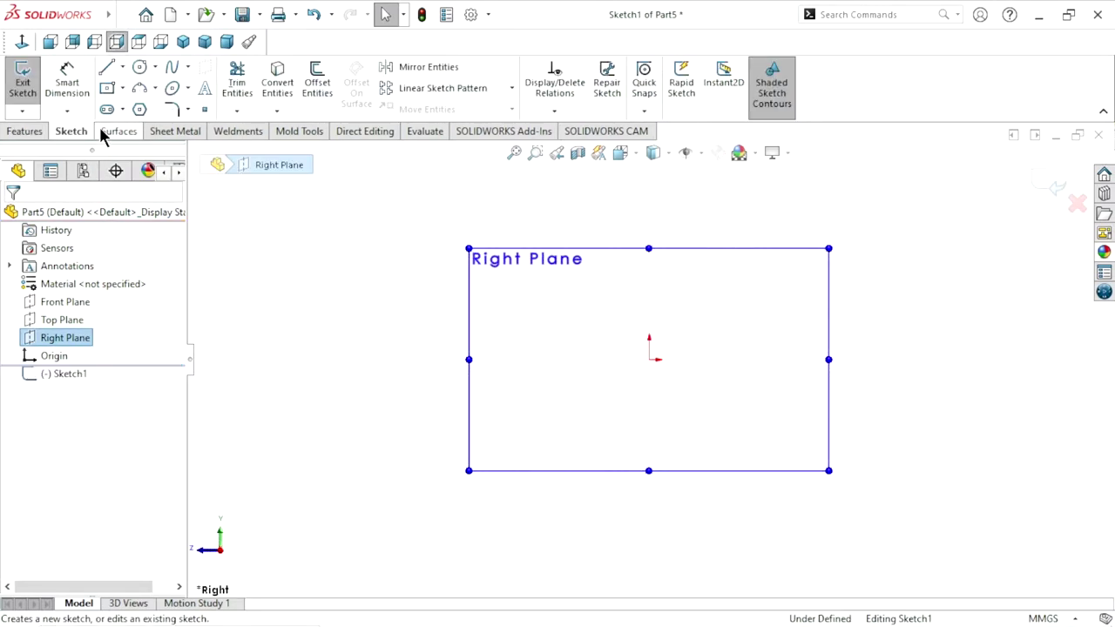
left_click(137, 69)
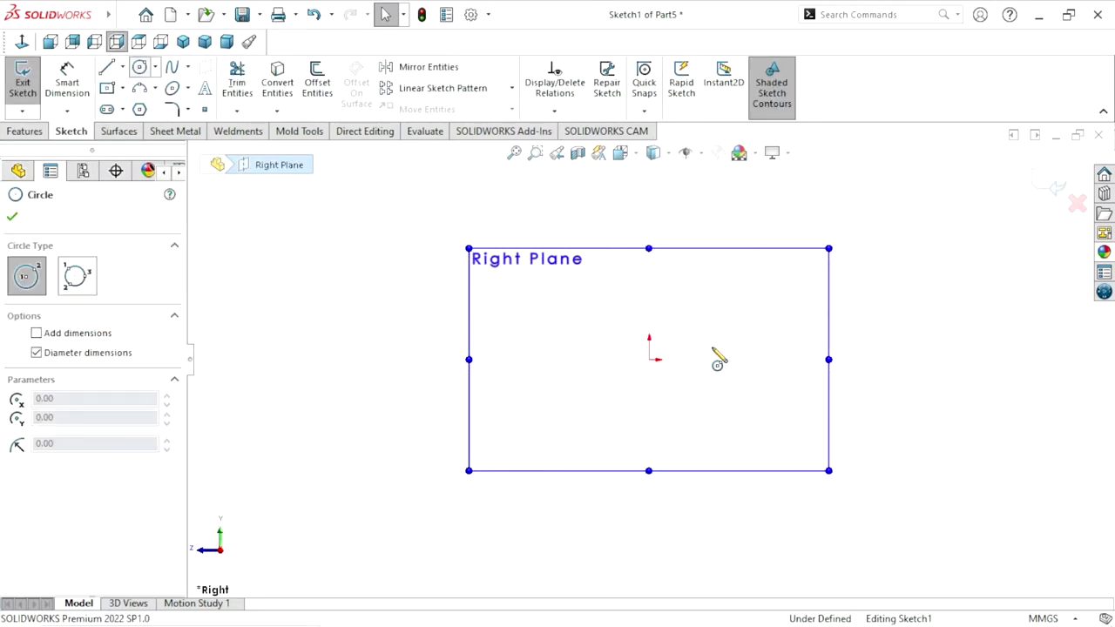
left_click(649, 359)
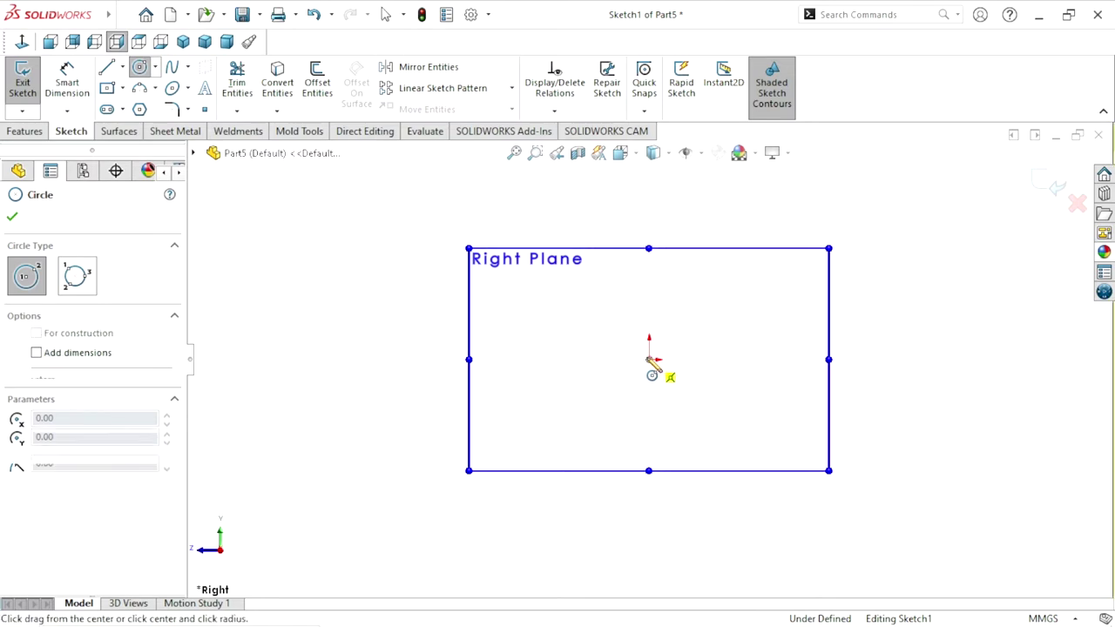
left_click(737, 264)
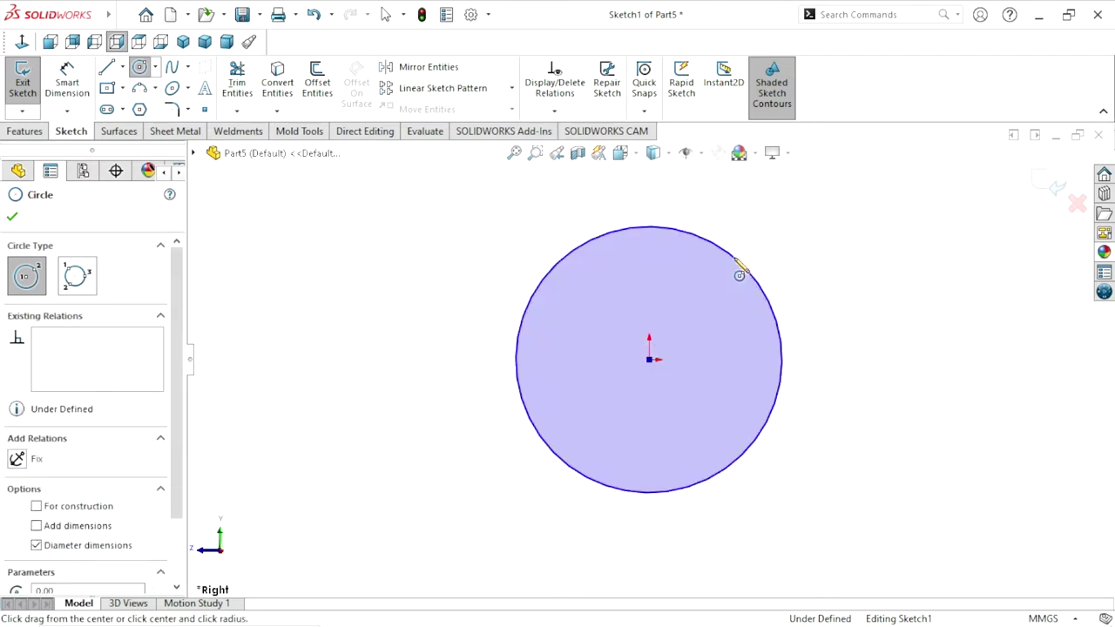
left_click(649, 359)
left_click(708, 319)
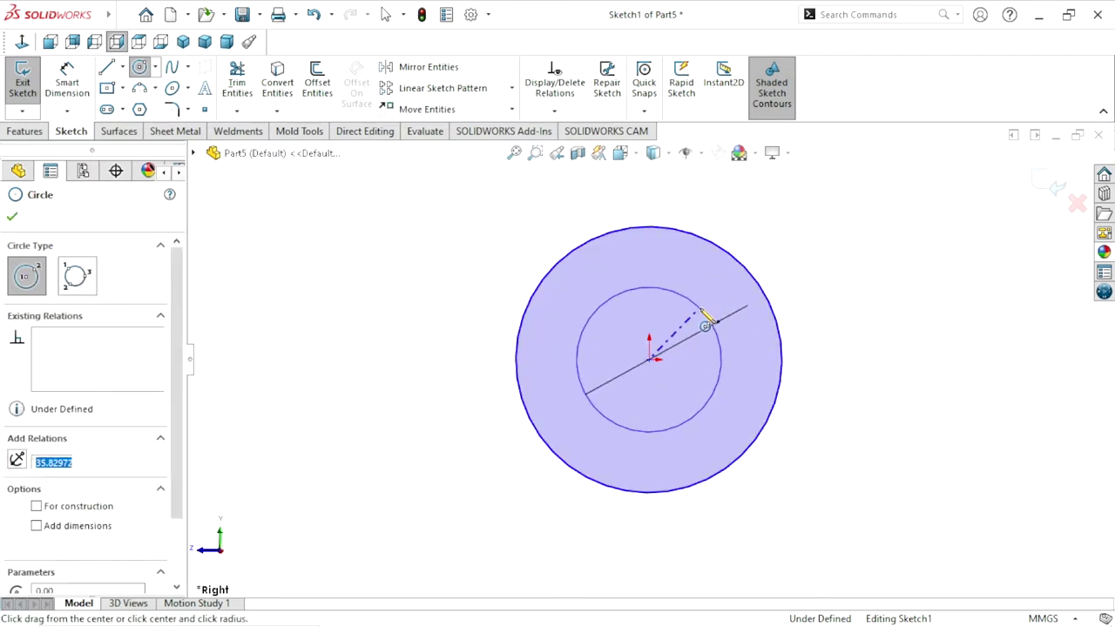
- Dimension the inner circle to Ø54 mm and the outer to Ø80 mm, tidying their placement
left_click(77, 96)
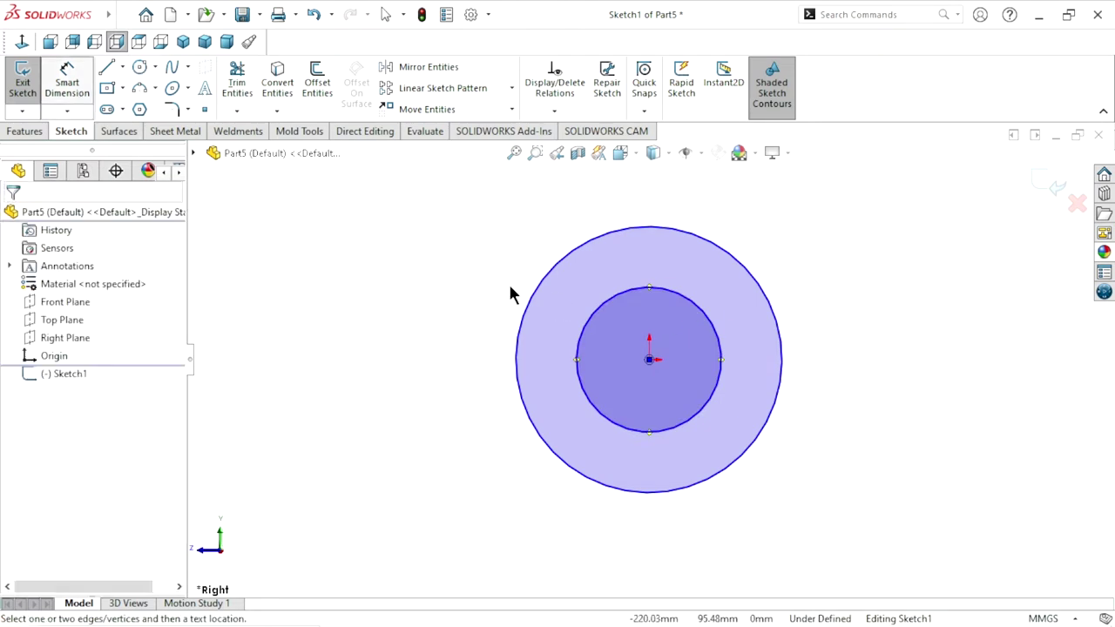
left_click(723, 362)
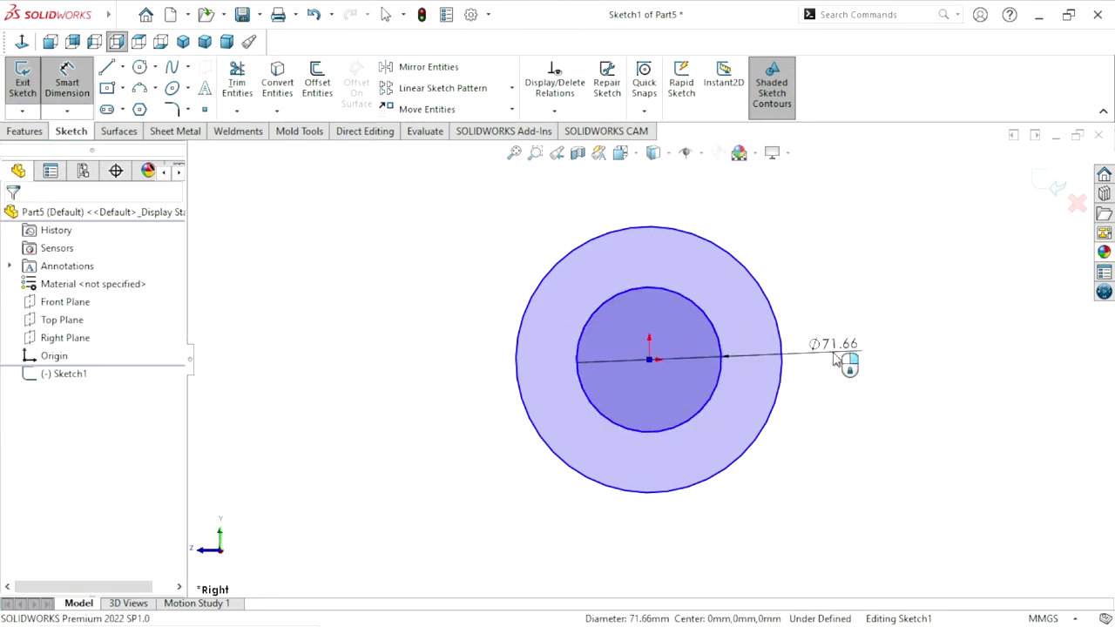
left_click(834, 360)
type("54")
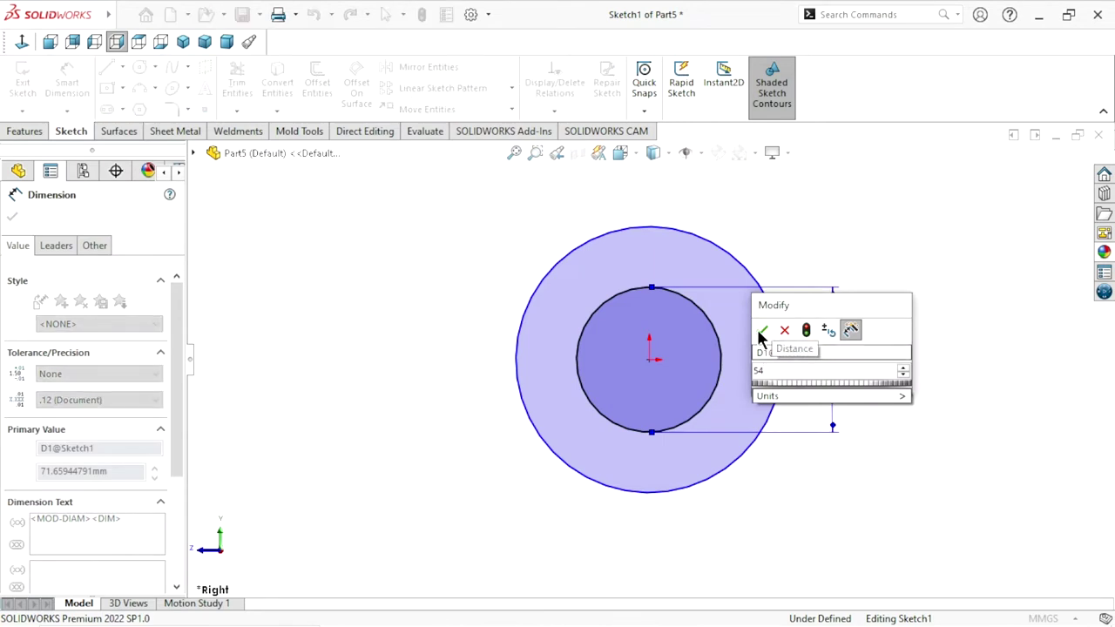
left_click(760, 330)
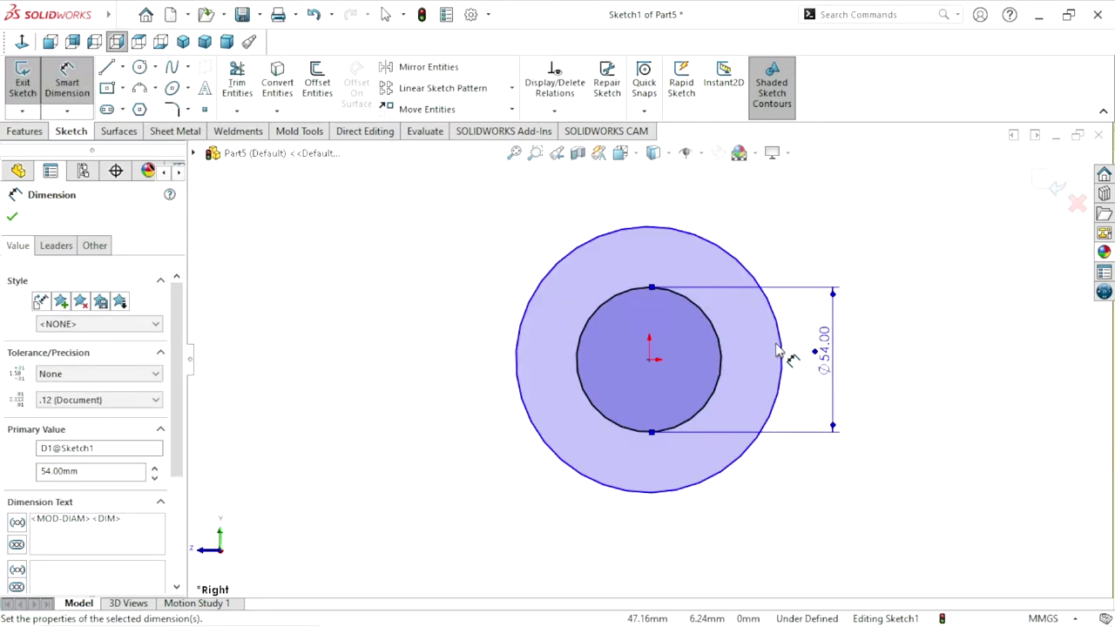
left_click(781, 350)
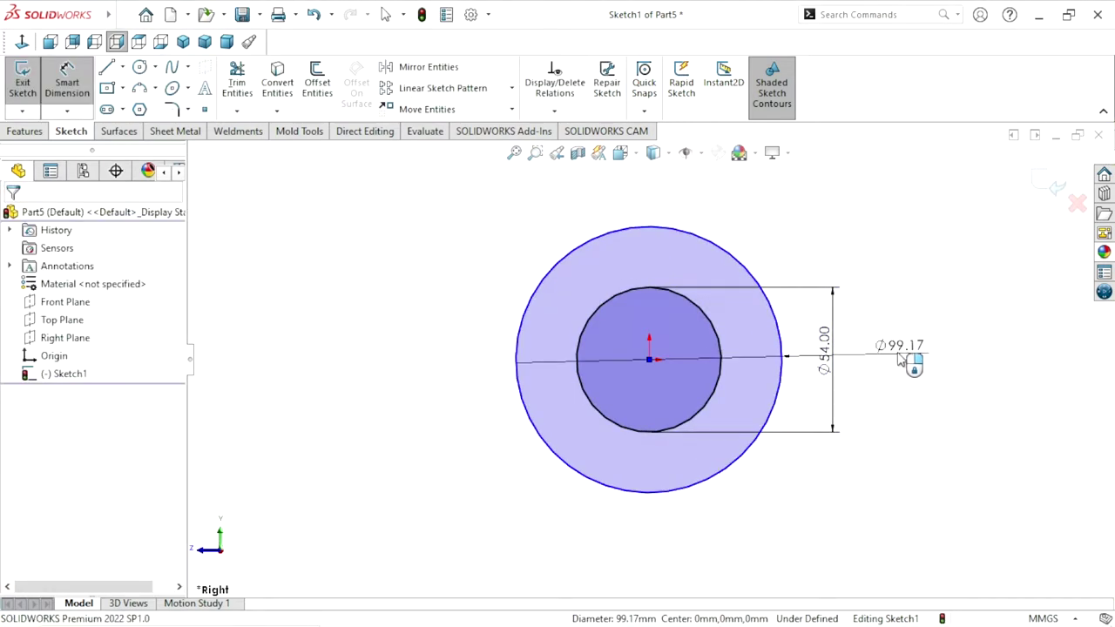
left_click(897, 353)
type("80")
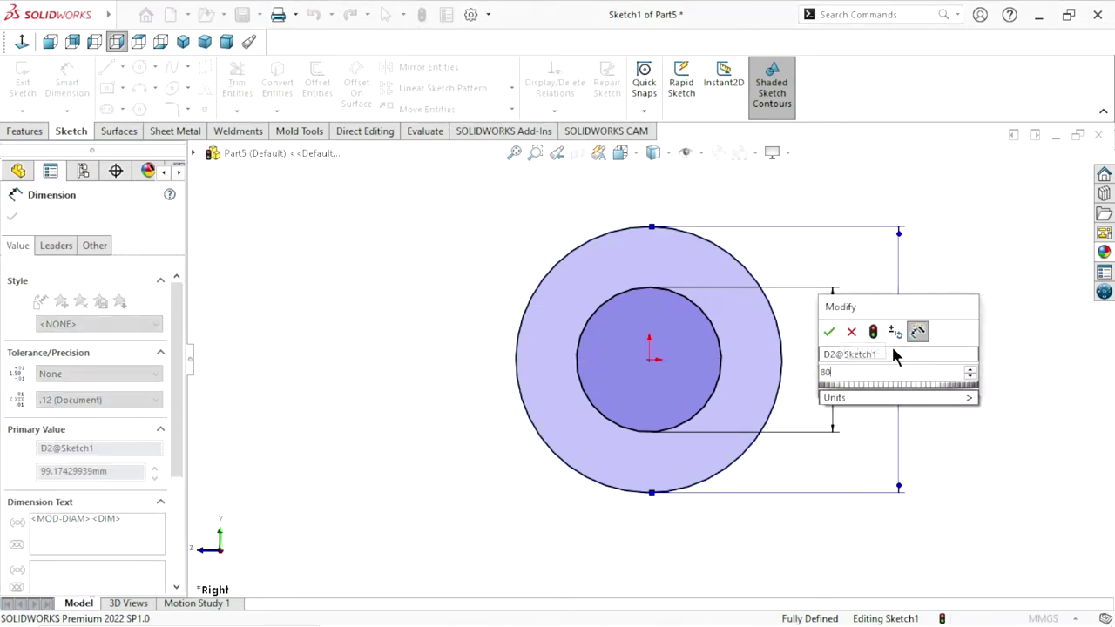
left_click(828, 331)
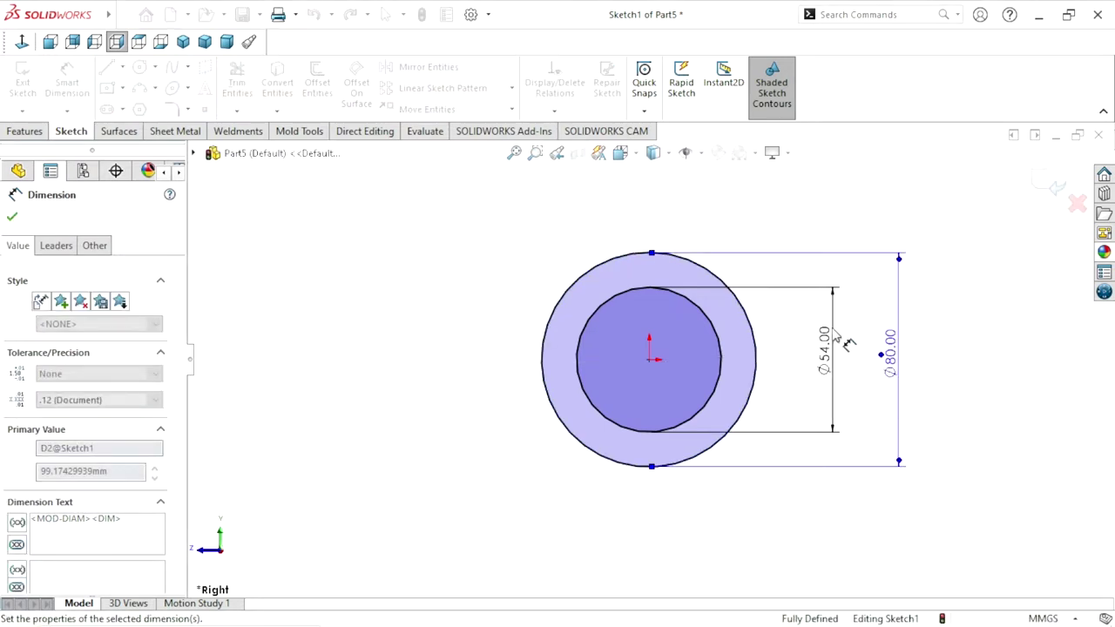
left_click_drag(836, 374, 827, 378)
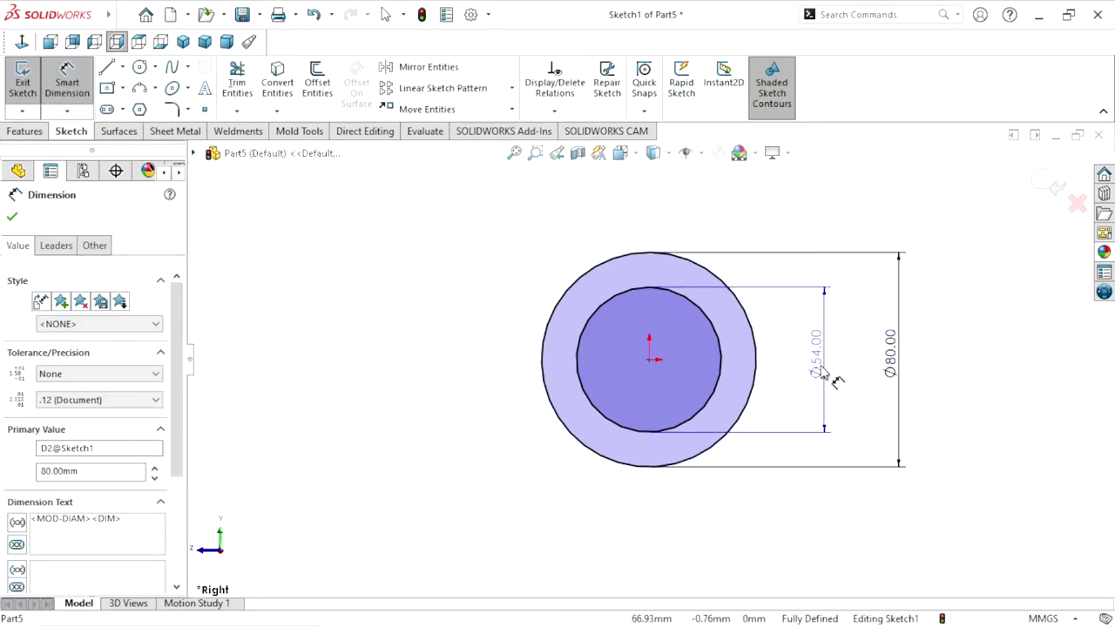
left_click_drag(901, 369, 880, 369)
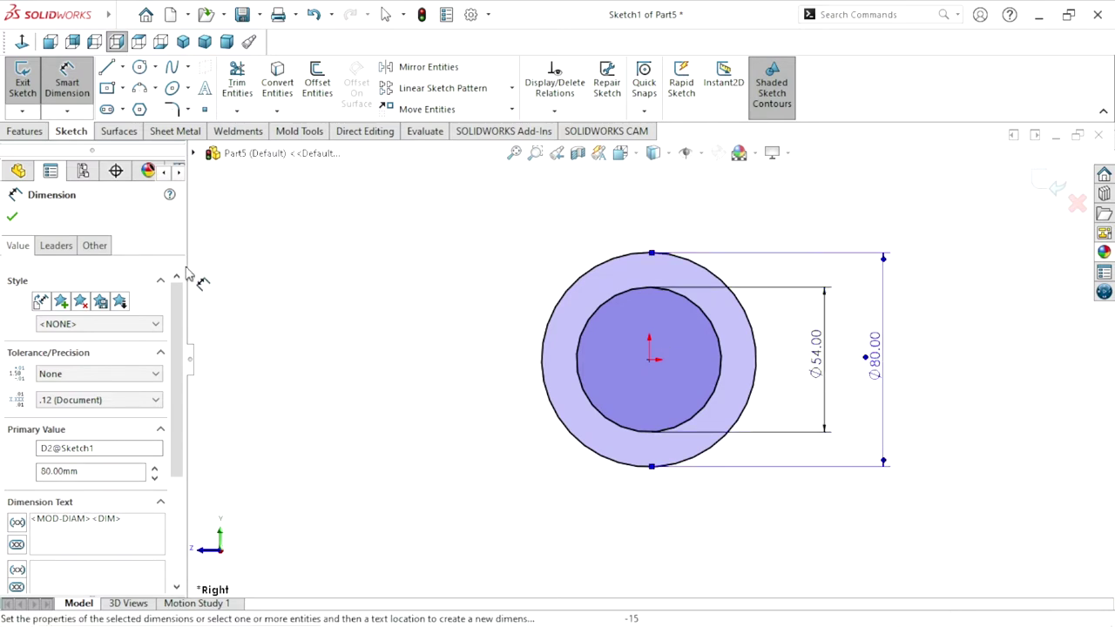
left_click(12, 217)
left_click(31, 135)
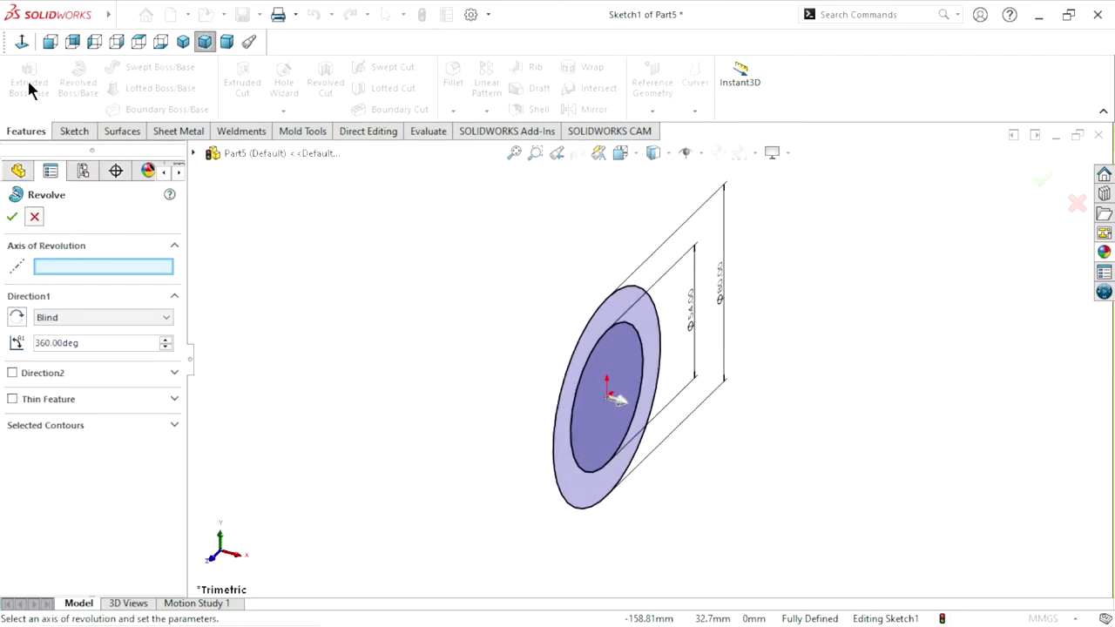
- Cancel the revolve and extrude the ring sketch Blind to a 20 mm depth
key("Escape")
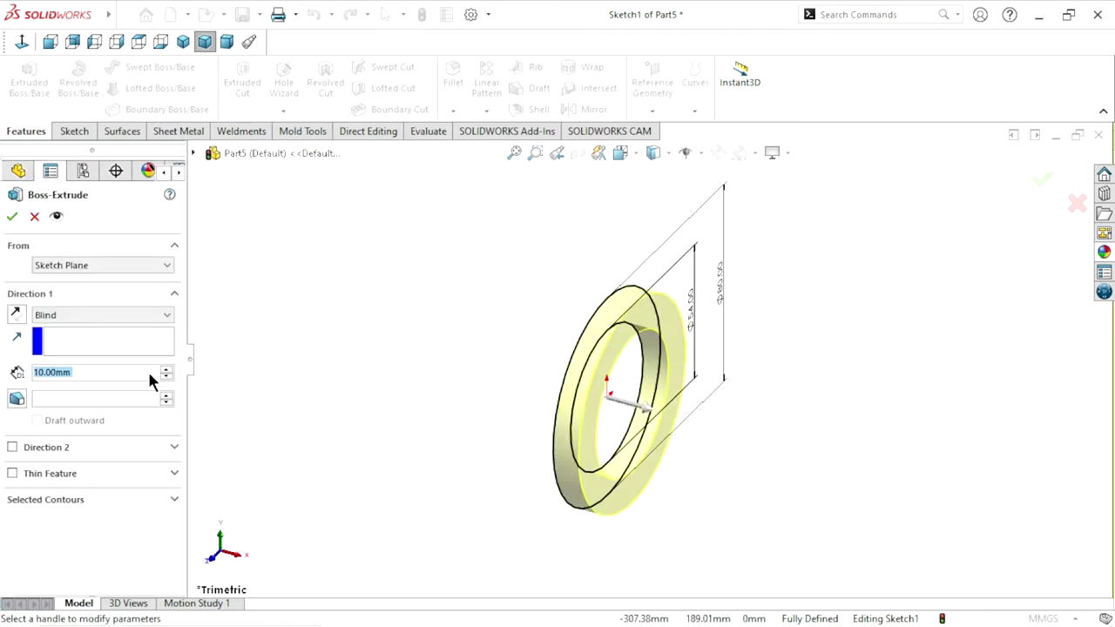
type("20")
key("Return")
left_click(106, 314)
left_click(77, 331)
left_click(14, 217)
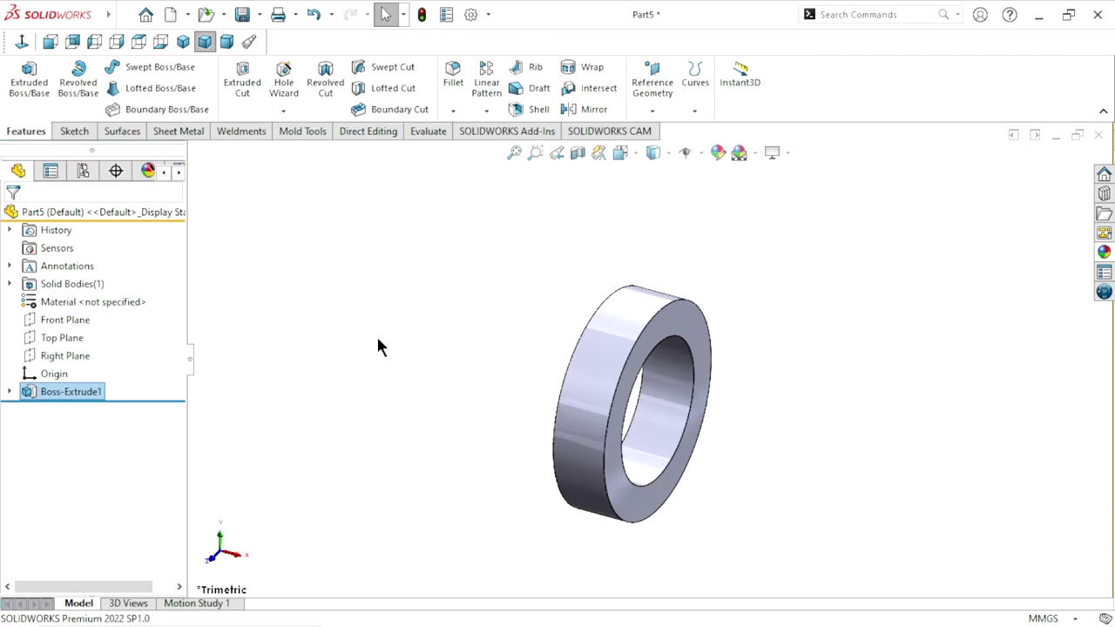
- Chamfer the edges of the ring's front face at 2.5 mm and 45°
left_click(452, 110)
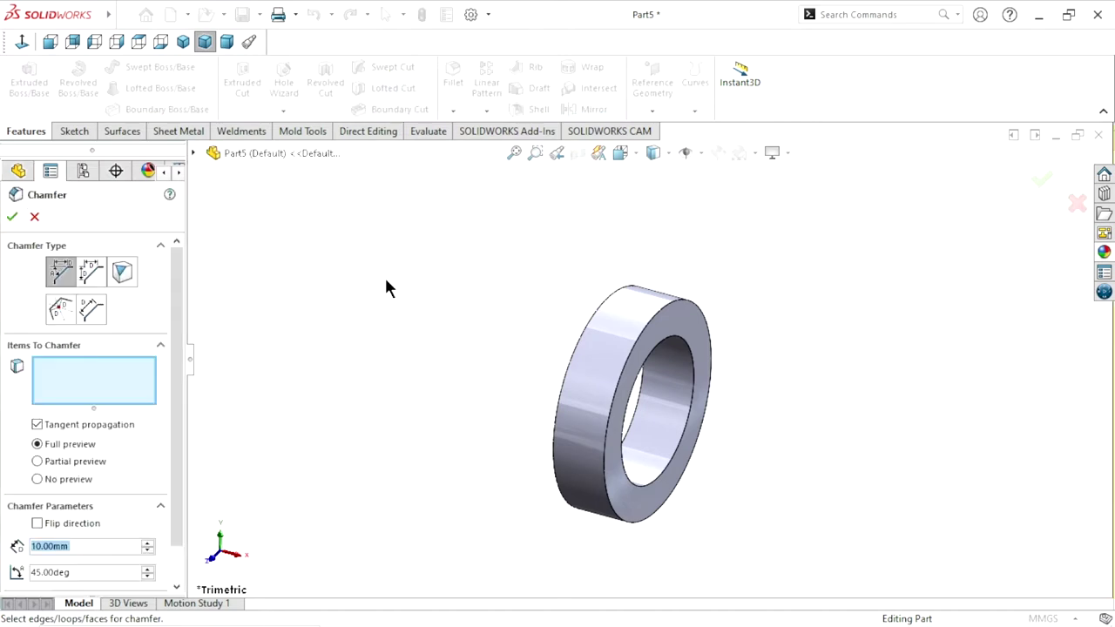
type("2.5")
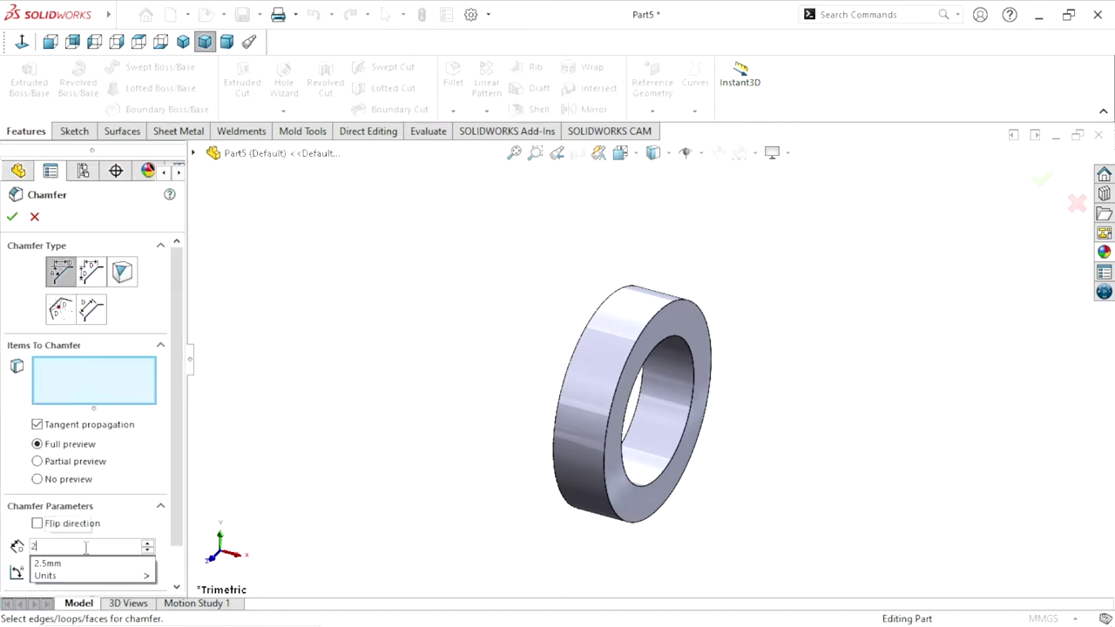
key("Return")
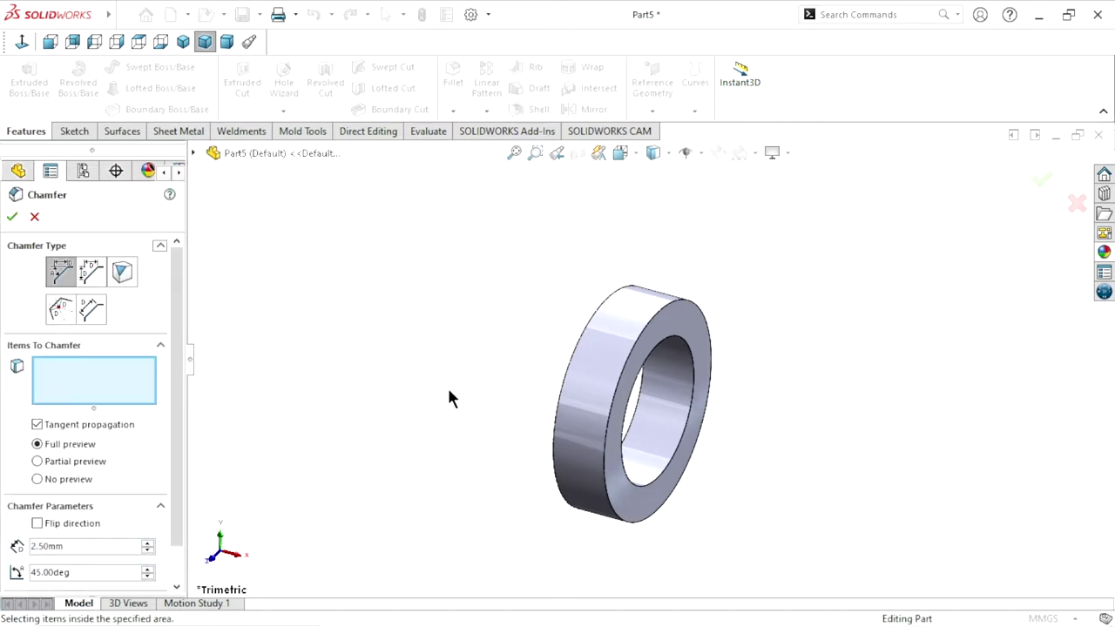
left_click(615, 316)
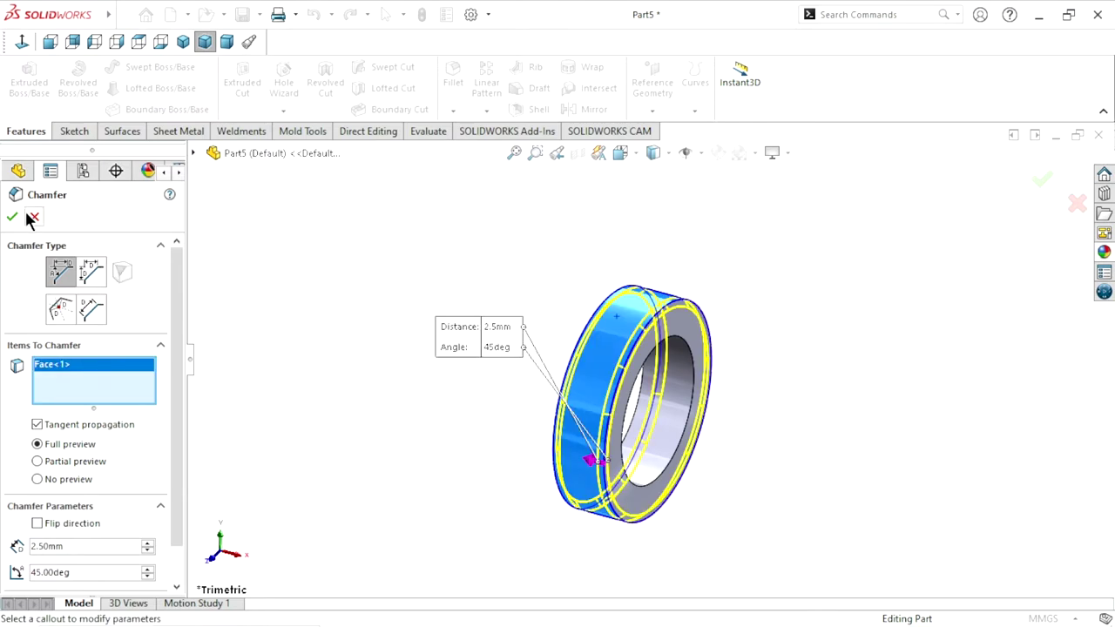
key("Return")
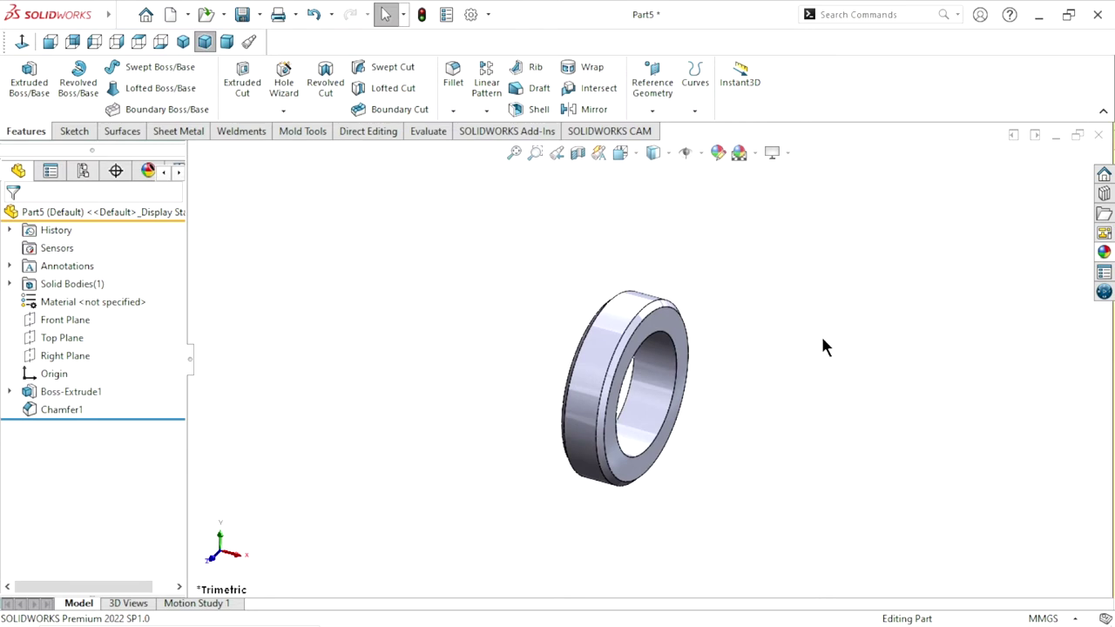
scroll(722, 388, "down", 1)
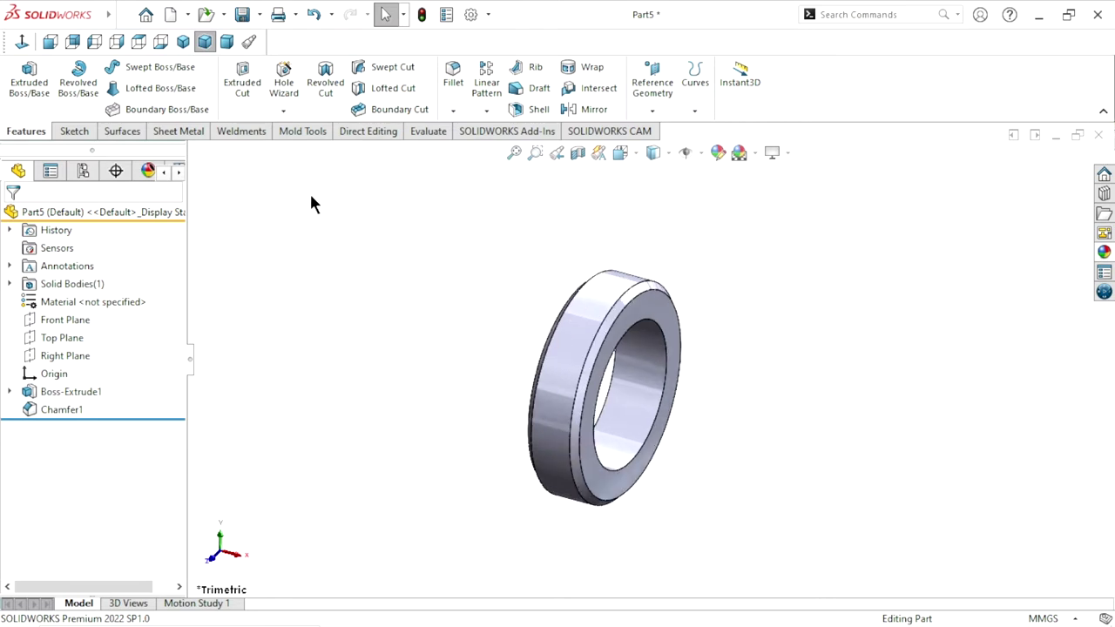
- Sketch on the ring's front face and convert the inner hole edge into the sketch
left_click(676, 303)
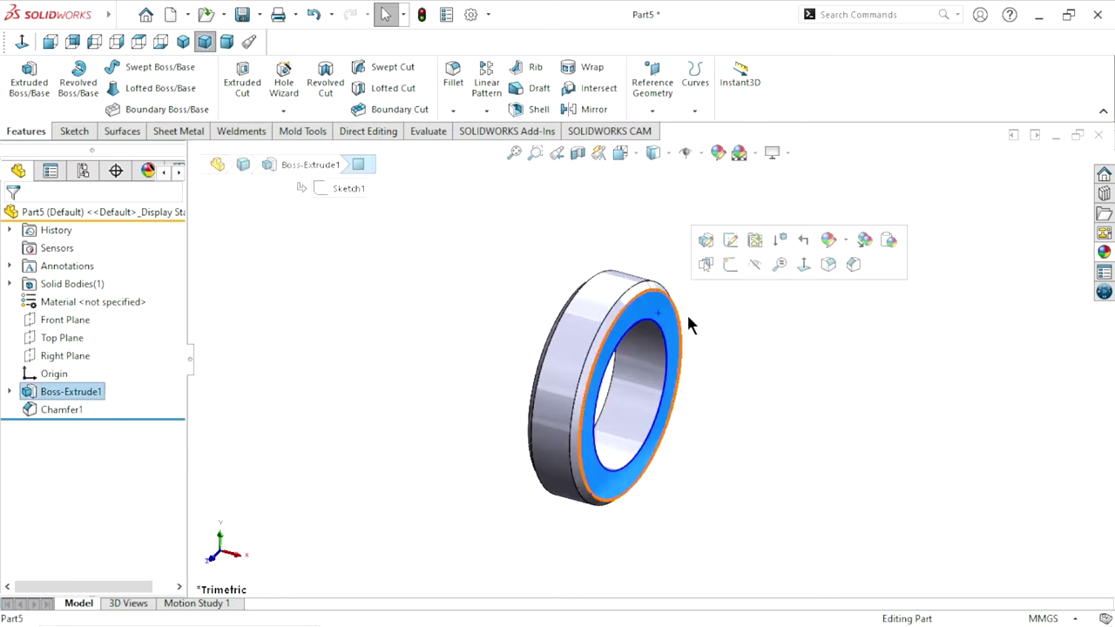
left_click(733, 263)
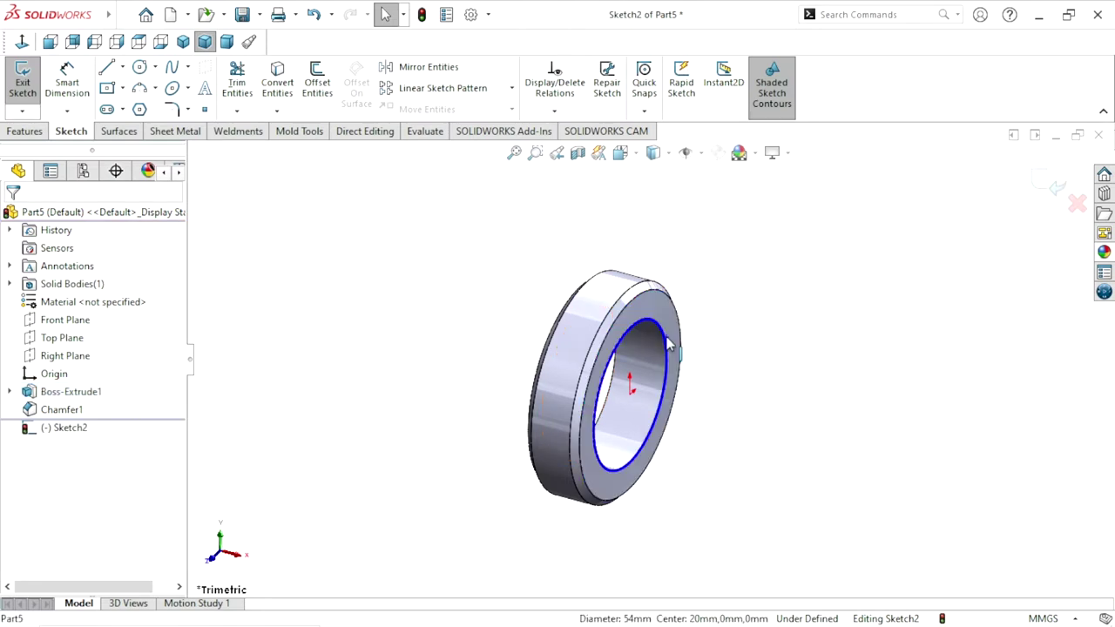
left_click(270, 77)
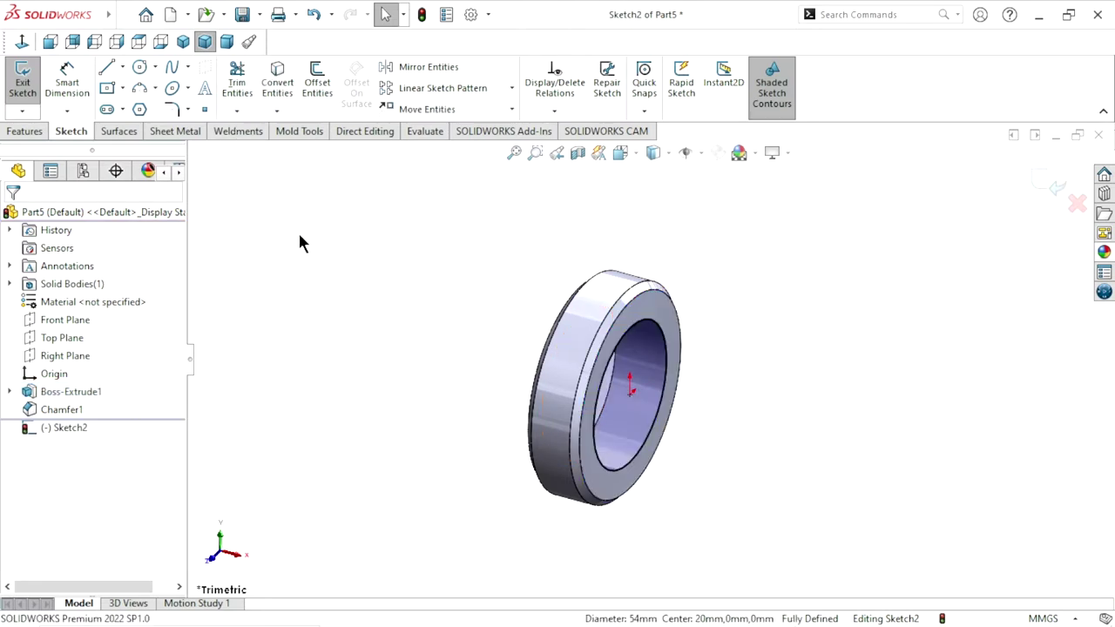
- Create a helix from that circle with 5 mm pitch, 5 revolutions, starting at 90°
left_click(25, 131)
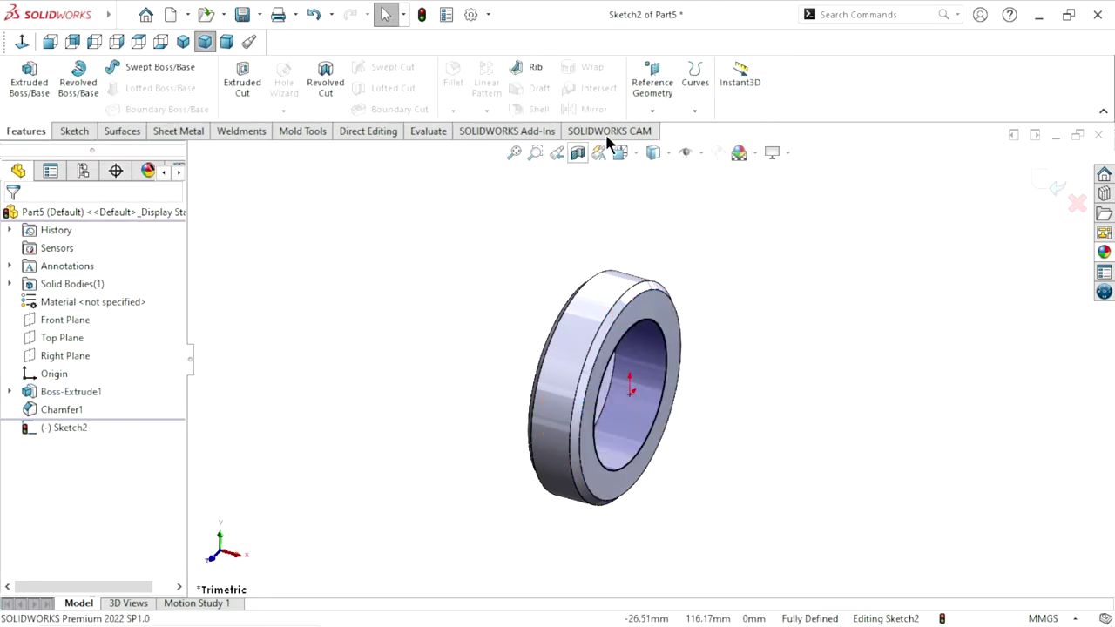
left_click(689, 114)
left_click(697, 149)
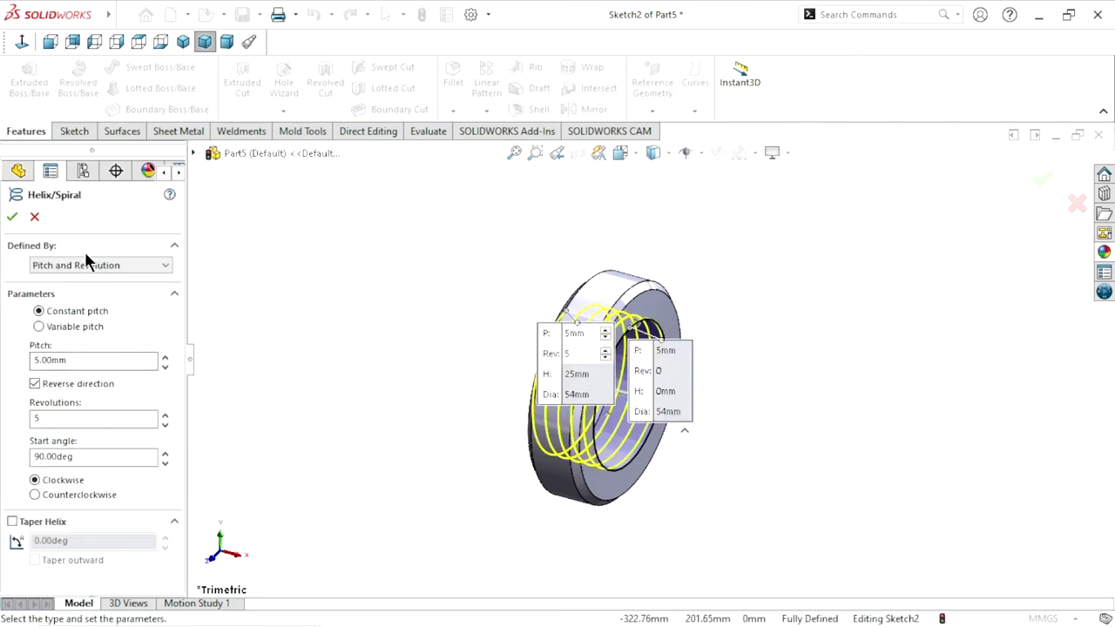
left_click(96, 278)
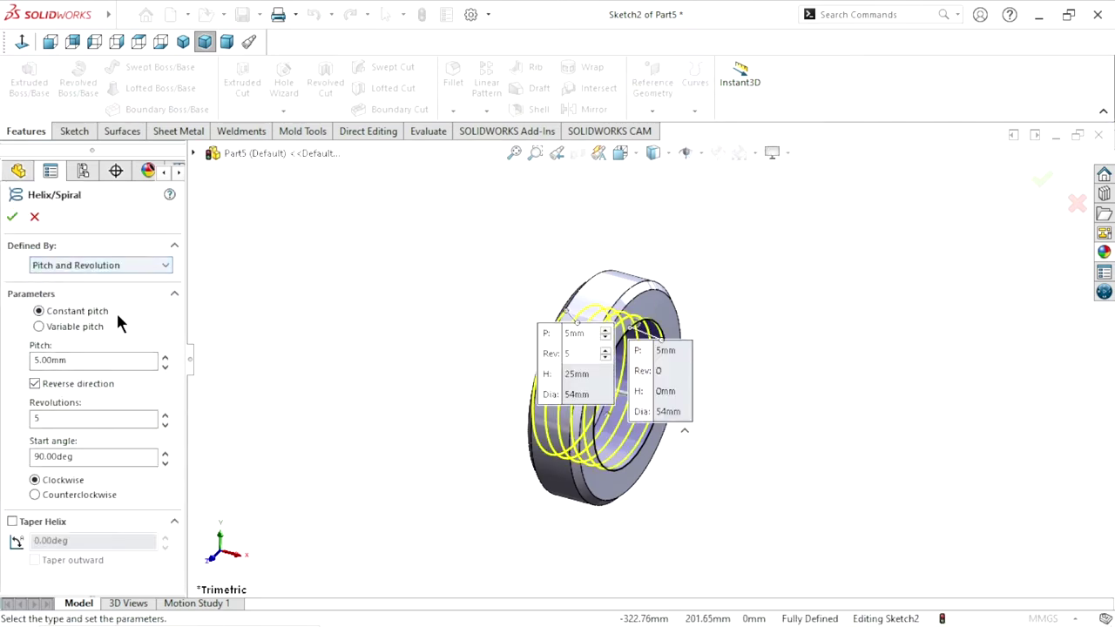
left_click(79, 359)
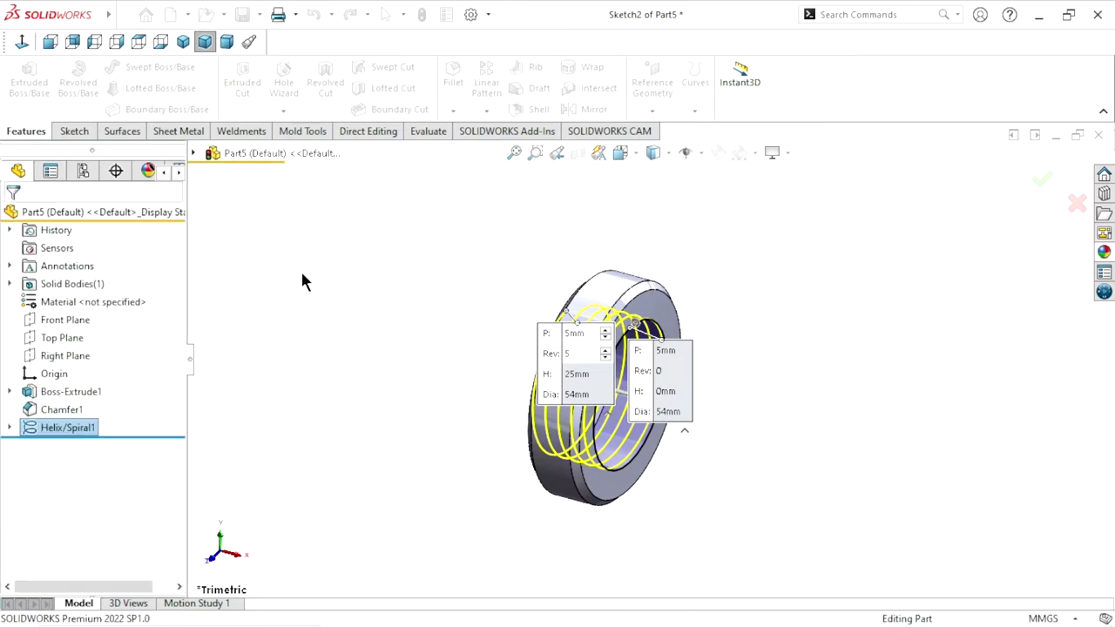
left_click(69, 321)
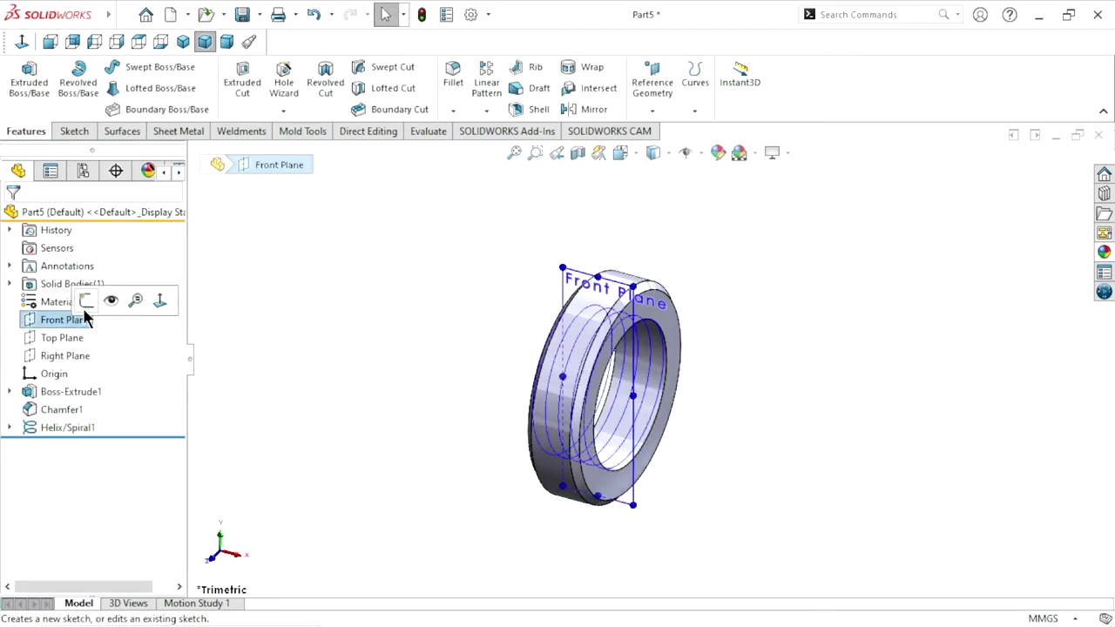
- Draw a closed four-line thread profile on the Front Plane beside the ring
left_click(87, 305)
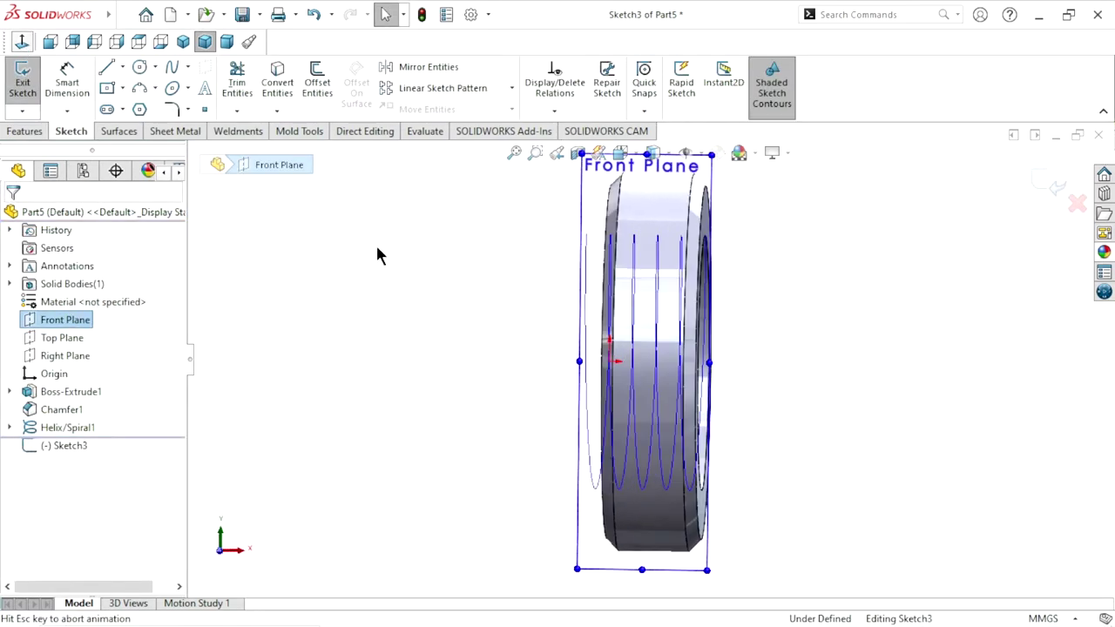
left_click(112, 65)
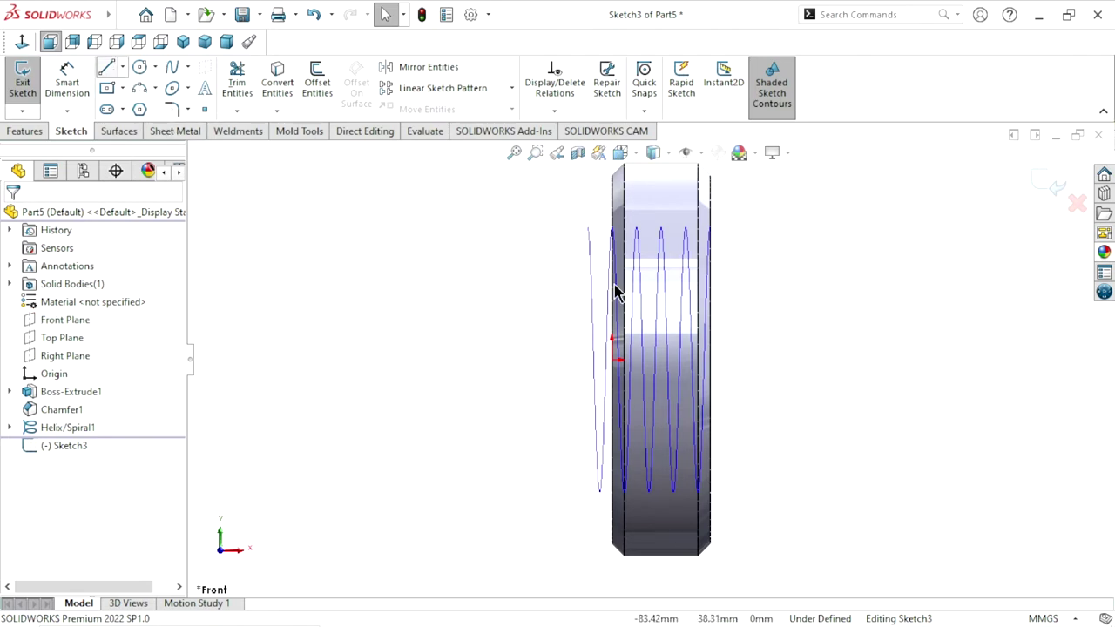
left_click(510, 207)
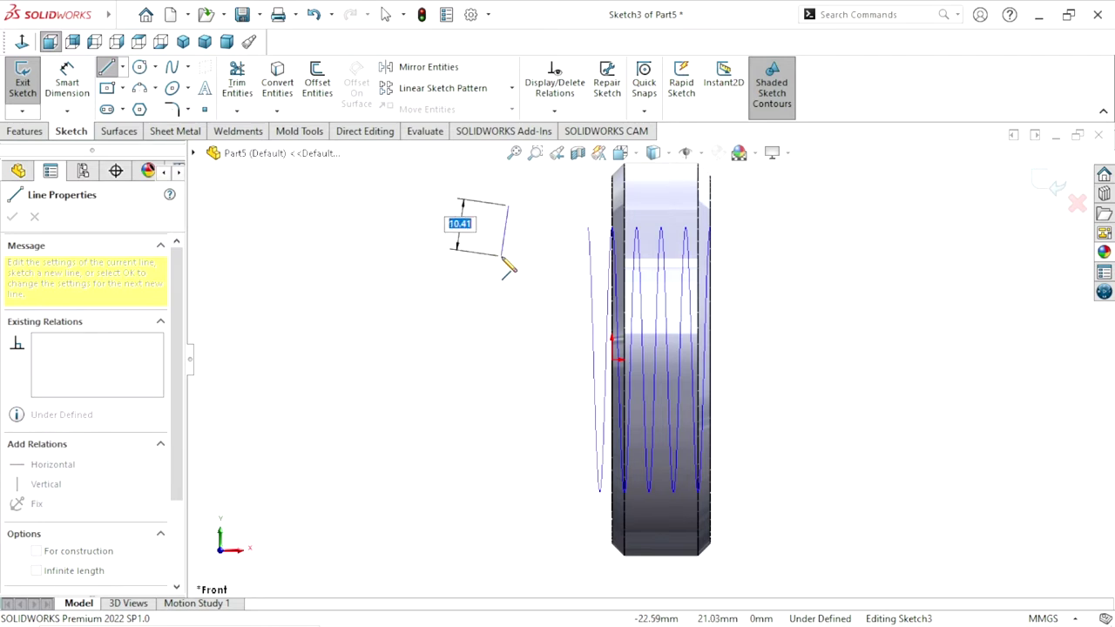
left_click(502, 255)
left_click(536, 256)
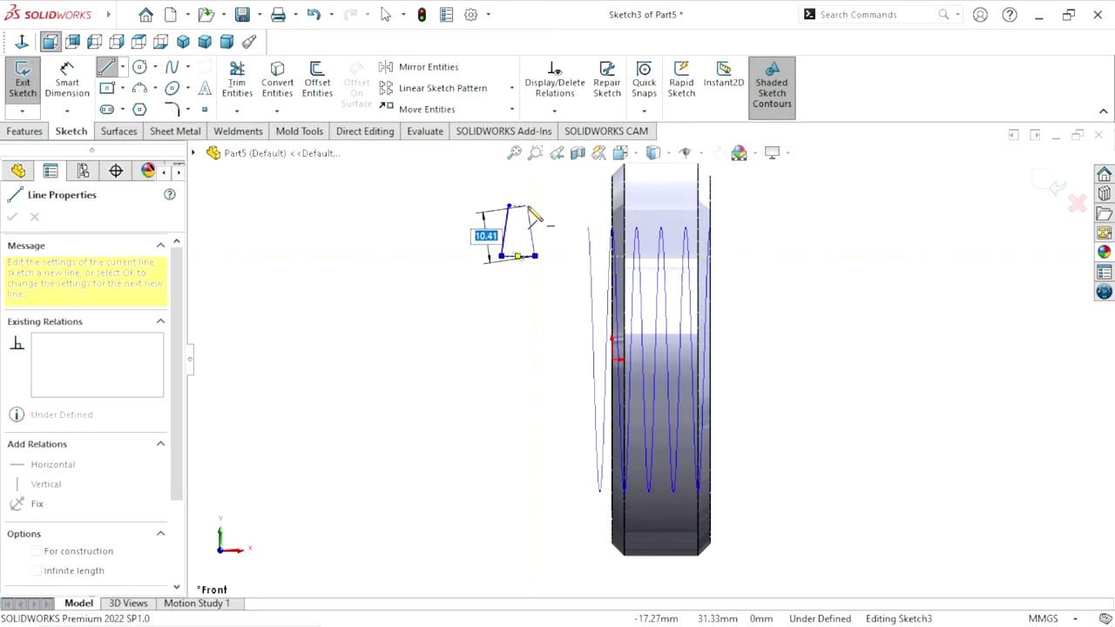
left_click(509, 208)
right_click(457, 213)
left_click(488, 225)
- Dimension the profile height to 2.5 mm
left_click(67, 83)
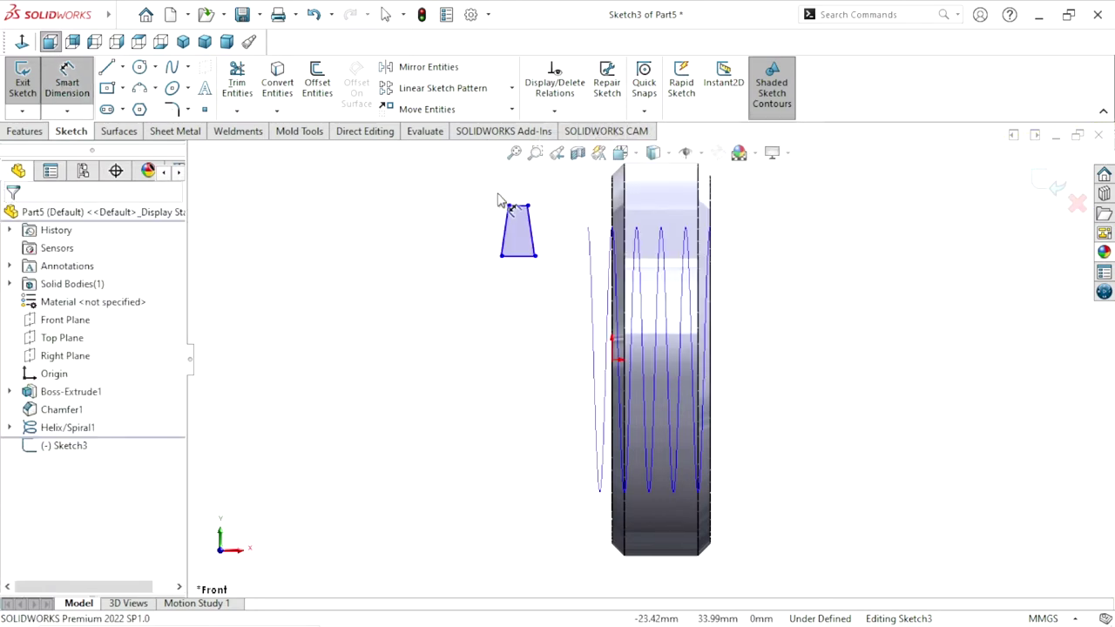
left_click(526, 207)
left_click(519, 257)
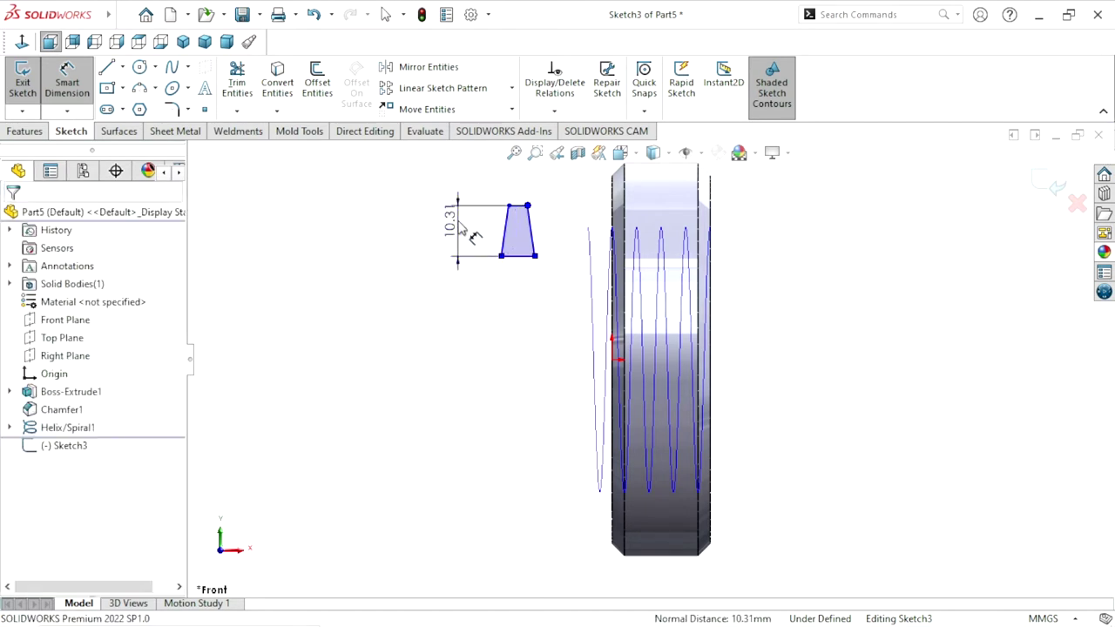
left_click(464, 228)
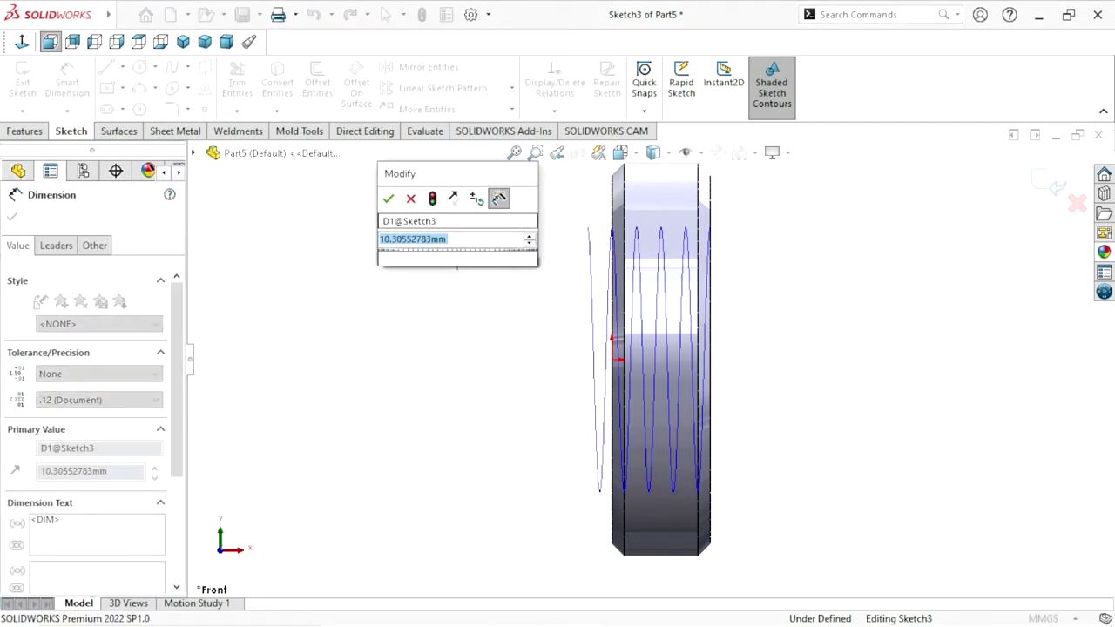
type("2.5")
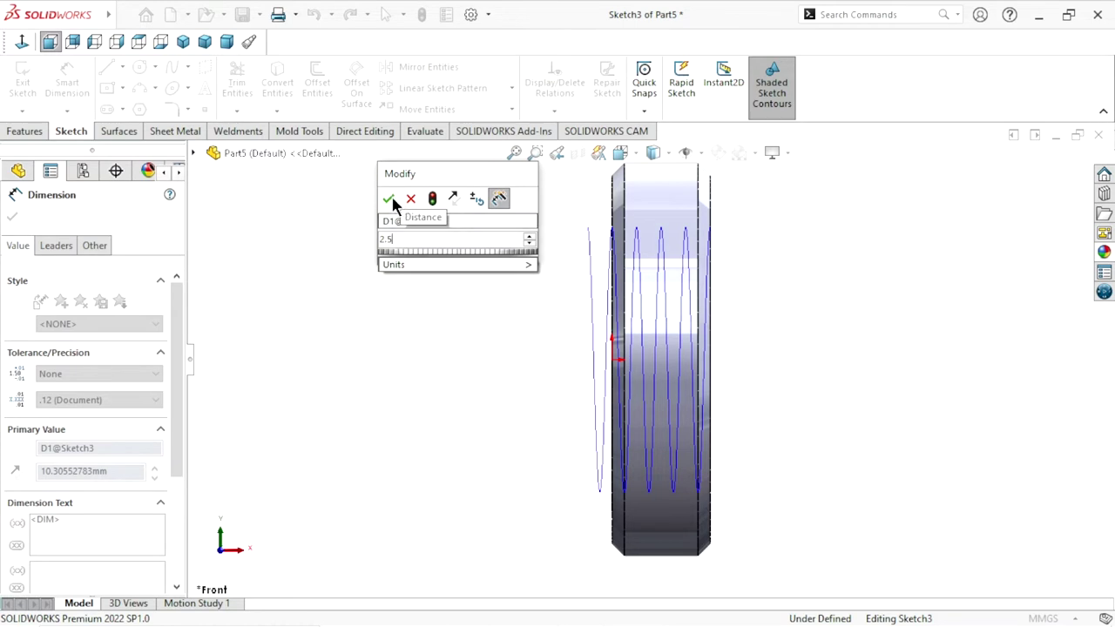
left_click(389, 199)
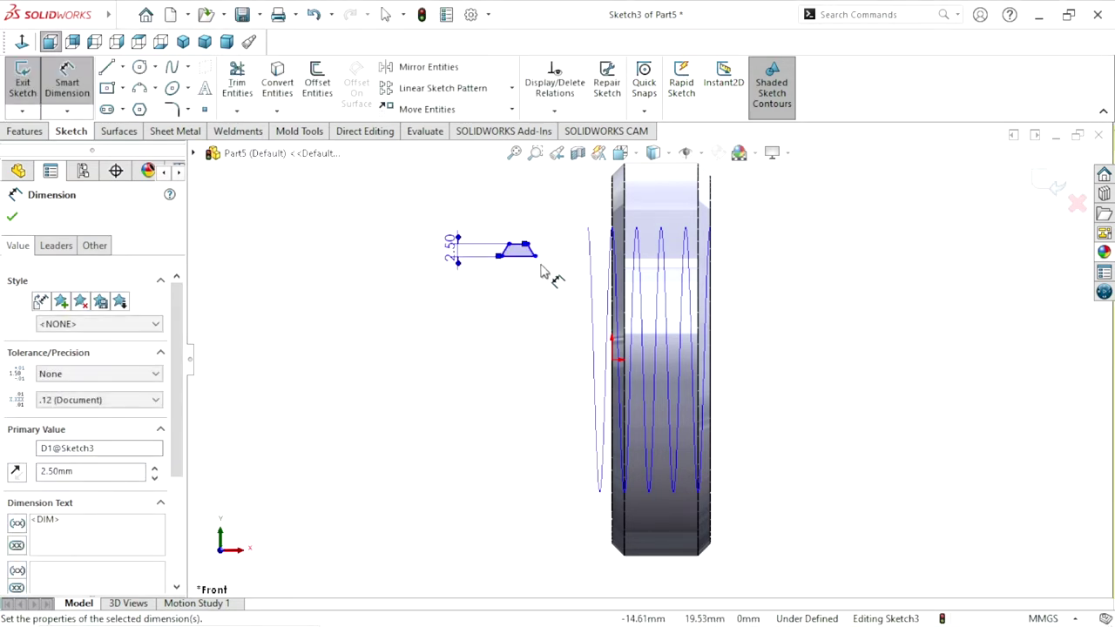
scroll(542, 271, "down", 3)
- Dimension the bottom edge to 2.5 mm, then undo that change
left_click(527, 286)
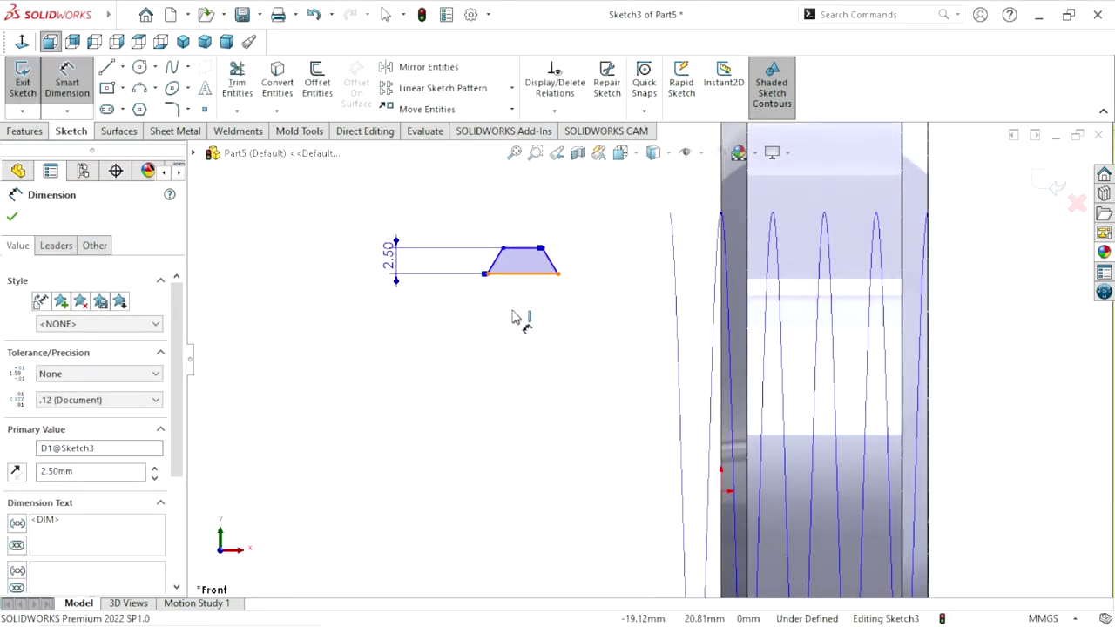
left_click(516, 323)
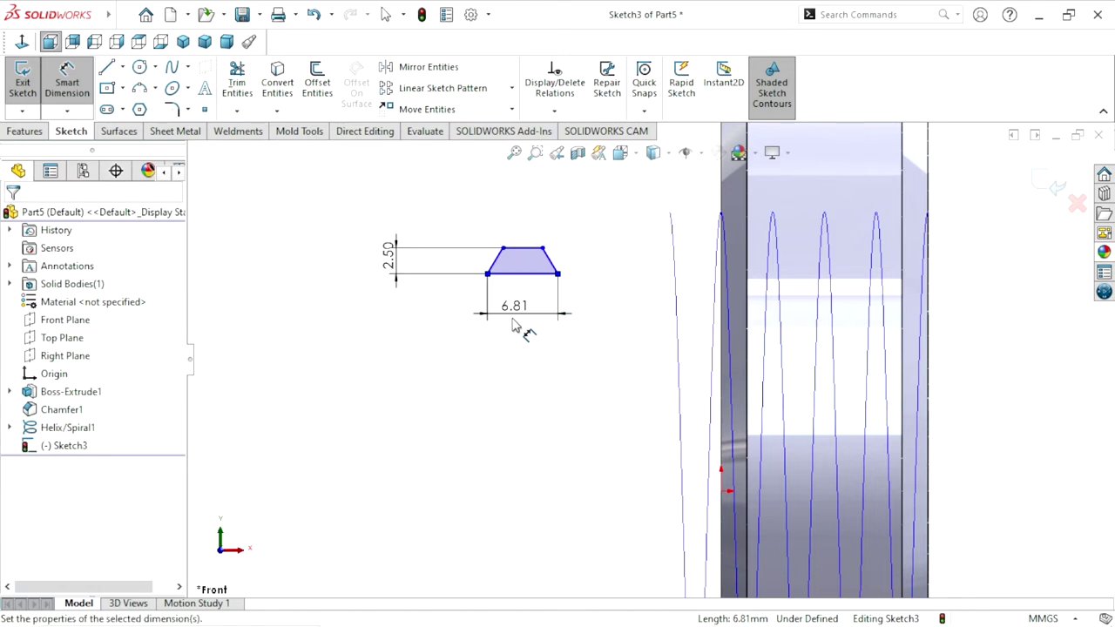
type("2.5")
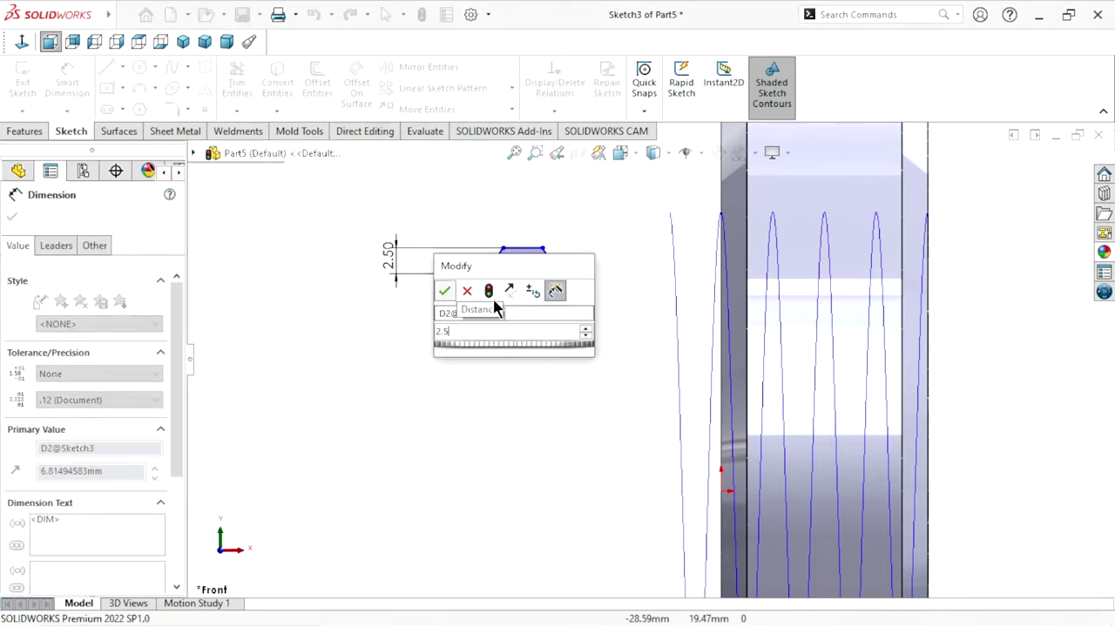
key("Return")
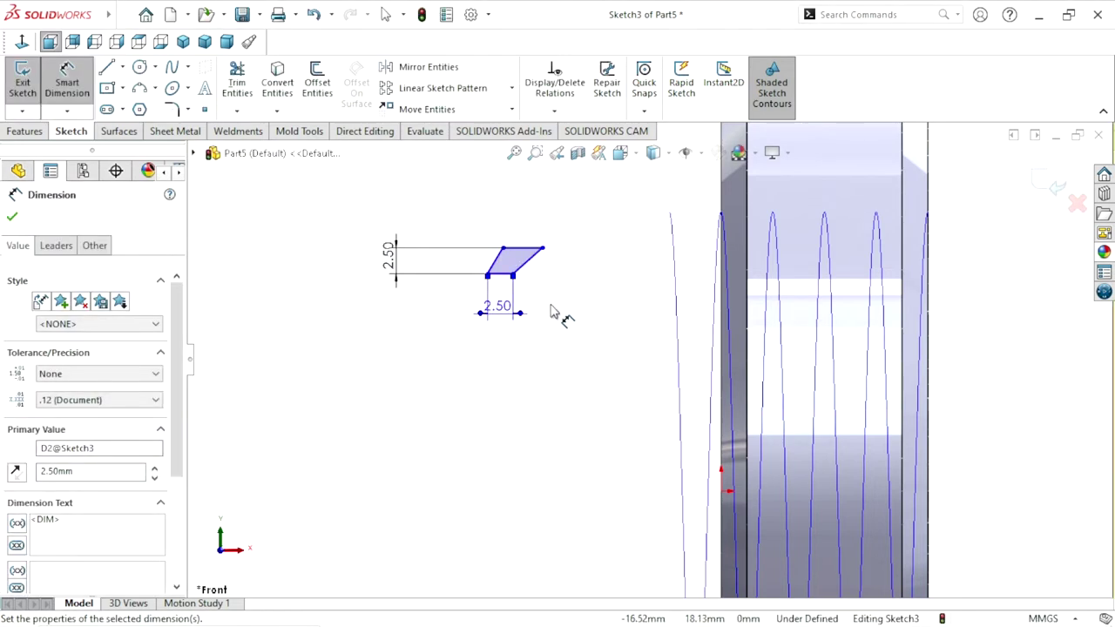
key("Escape")
key("ctrl+z")
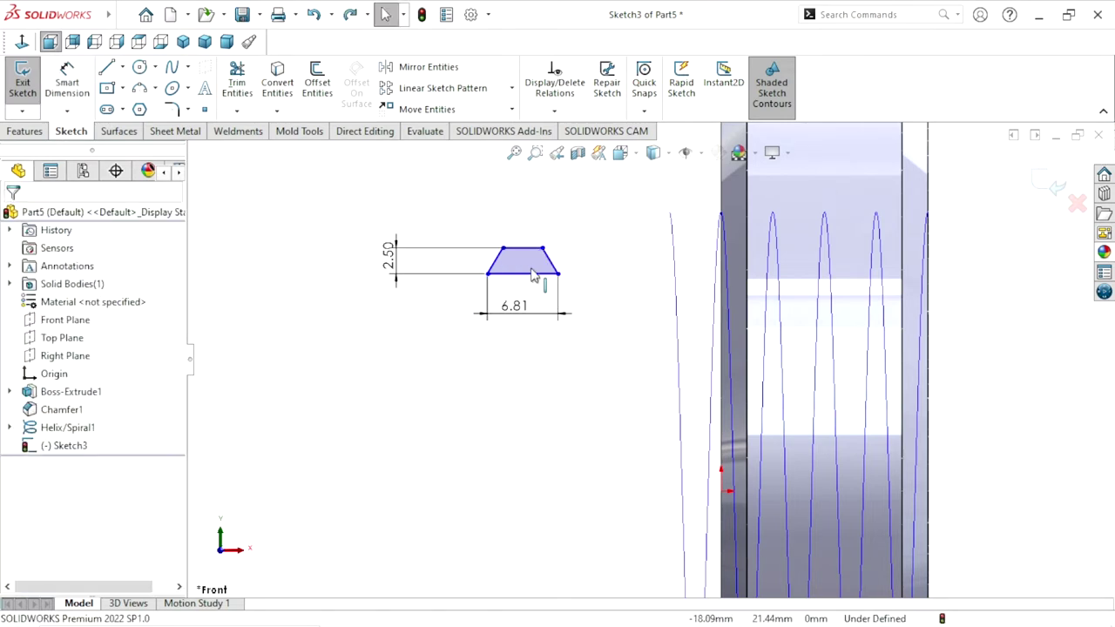
scroll(525, 279, "down", 2)
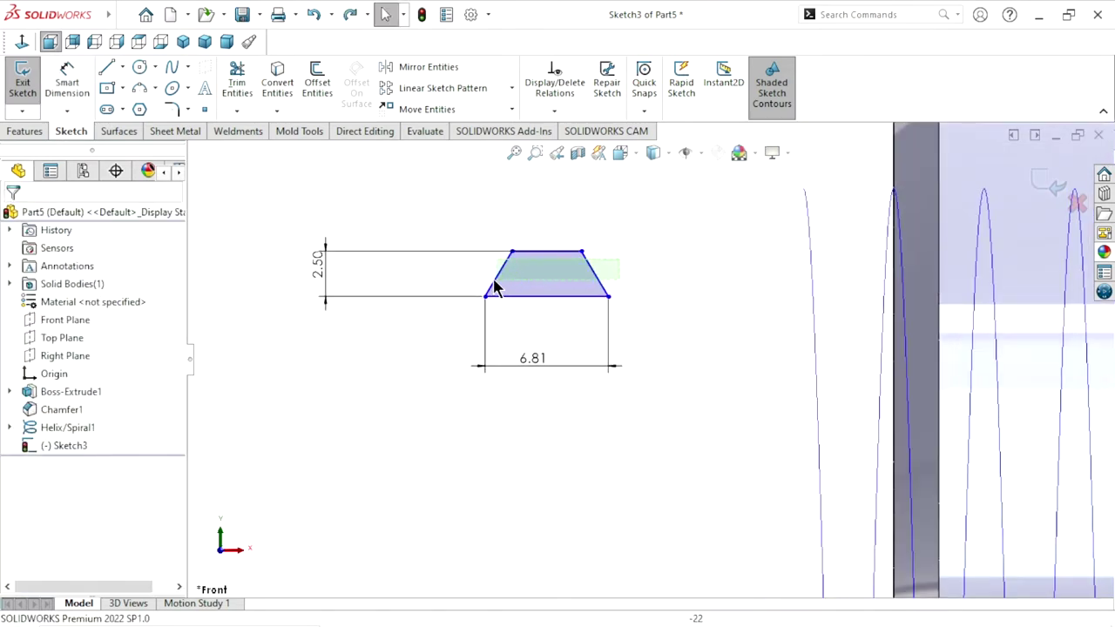
- Select both slanted sides and set the bottom width dimension to 2.5 mm
left_click_drag(499, 290, 482, 283)
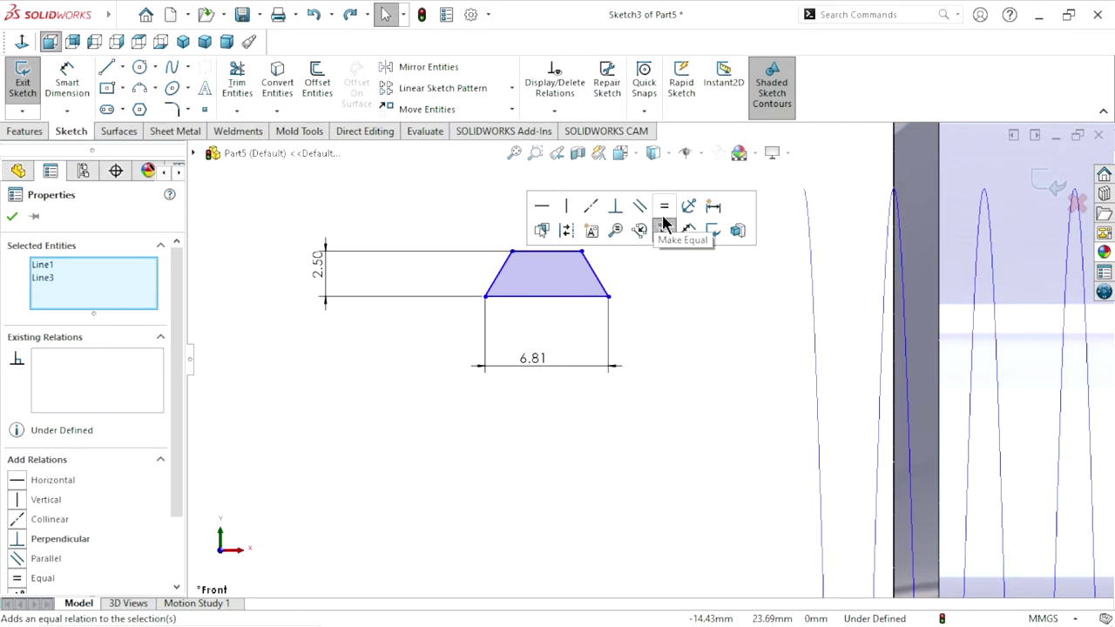
double_click(542, 366)
type("2.5")
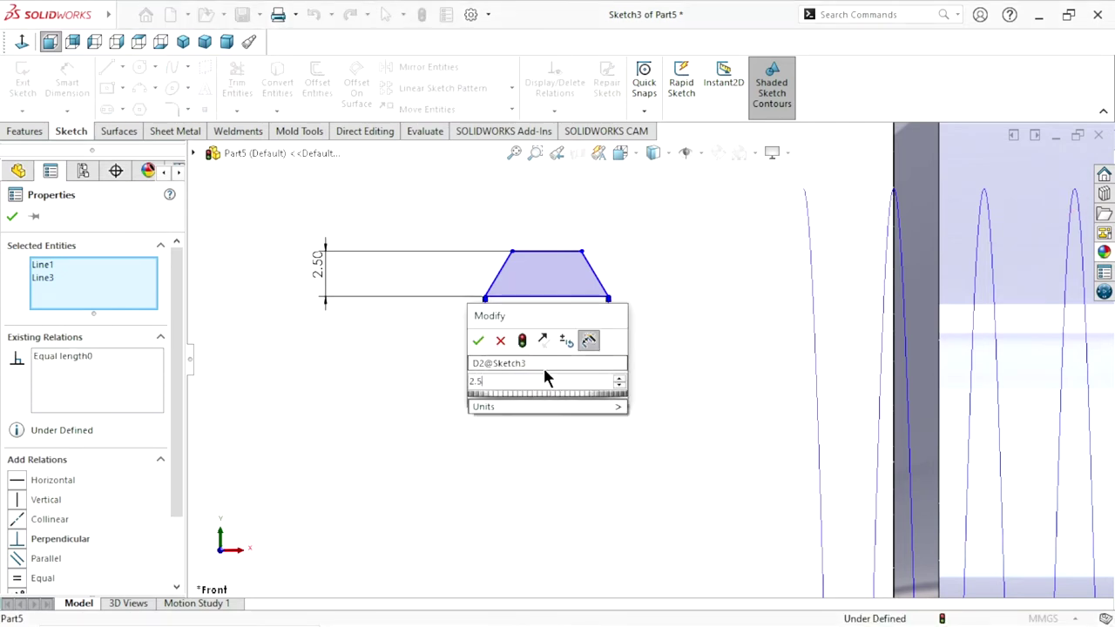
left_click(477, 340)
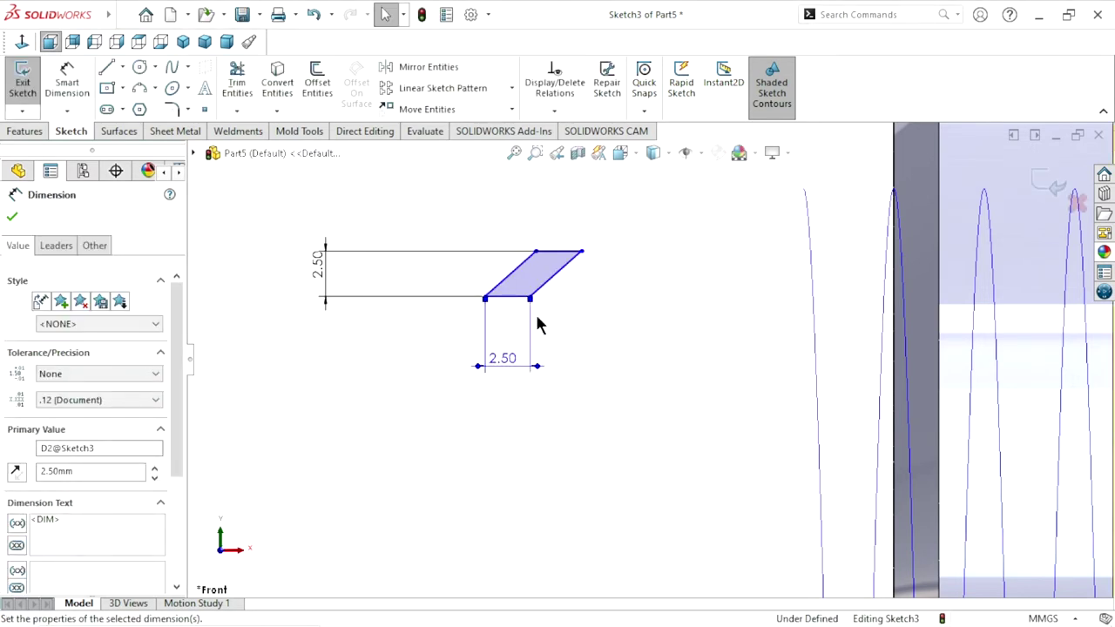
scroll(380, 339, "down", 2)
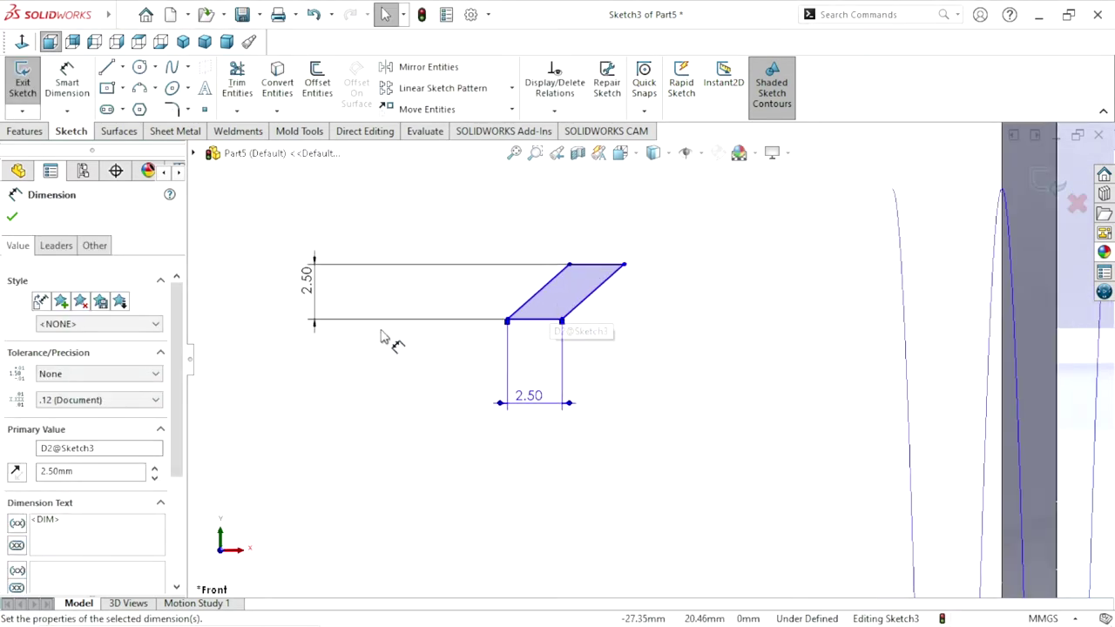
left_click(12, 216)
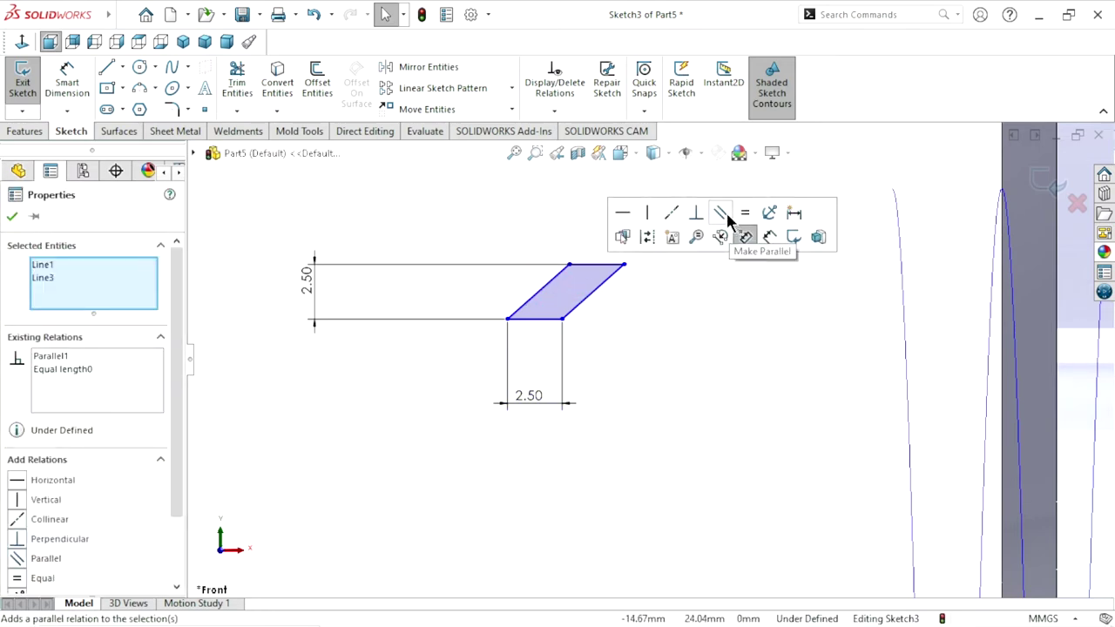
left_click(671, 305)
- Undo back to the earlier profile and delete the 2.50 height dimension
key("ctrl+z")
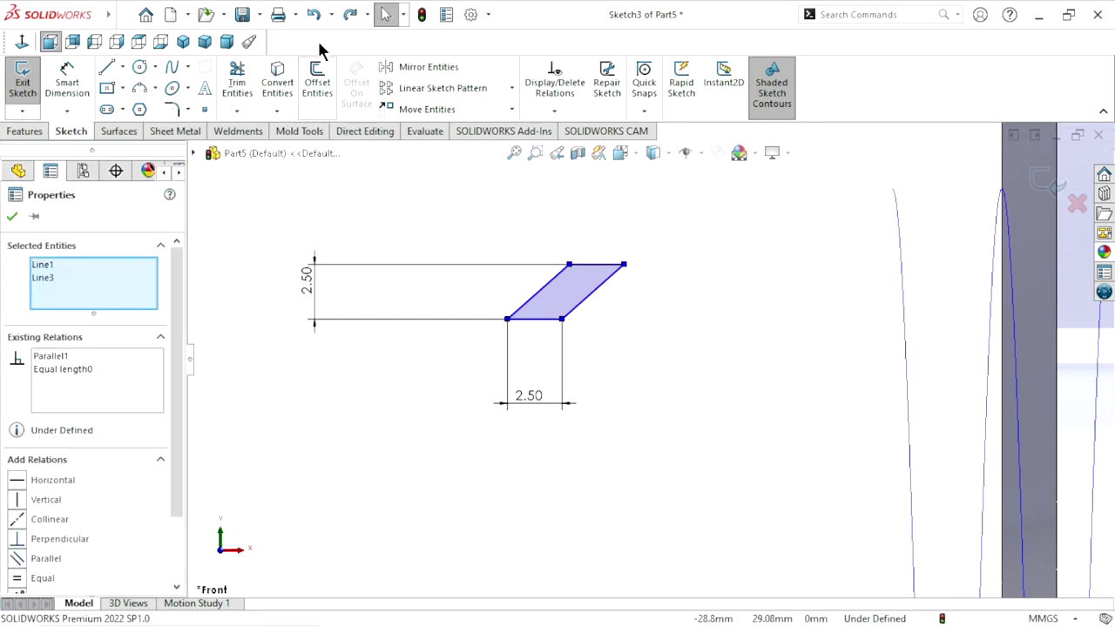
left_click(315, 16)
left_click(315, 16)
left_click(315, 15)
left_click(315, 15)
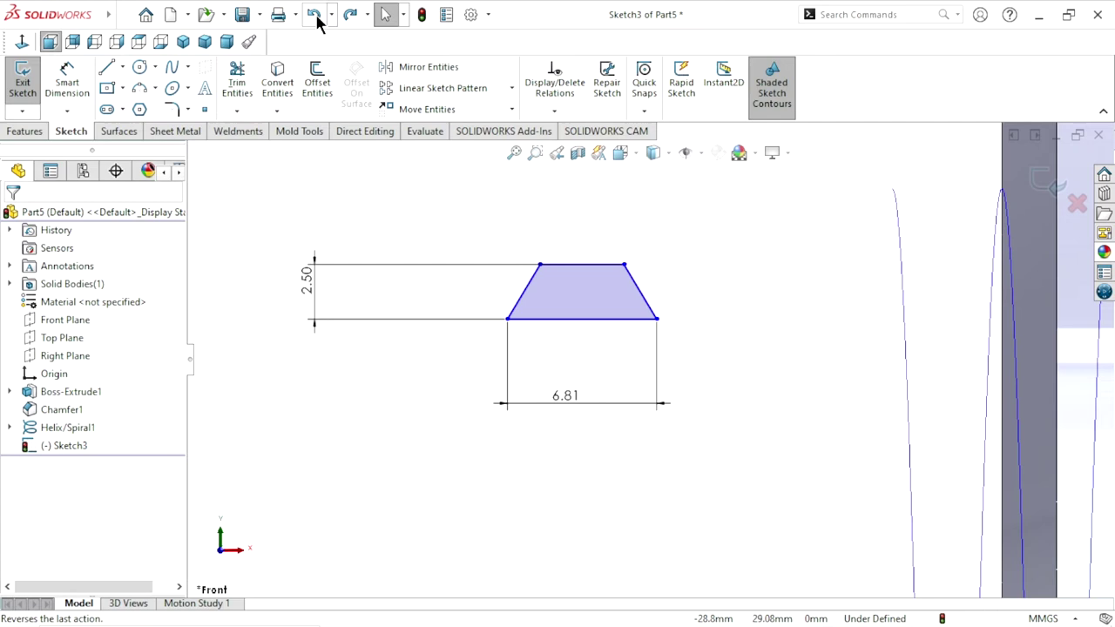
left_click(319, 288)
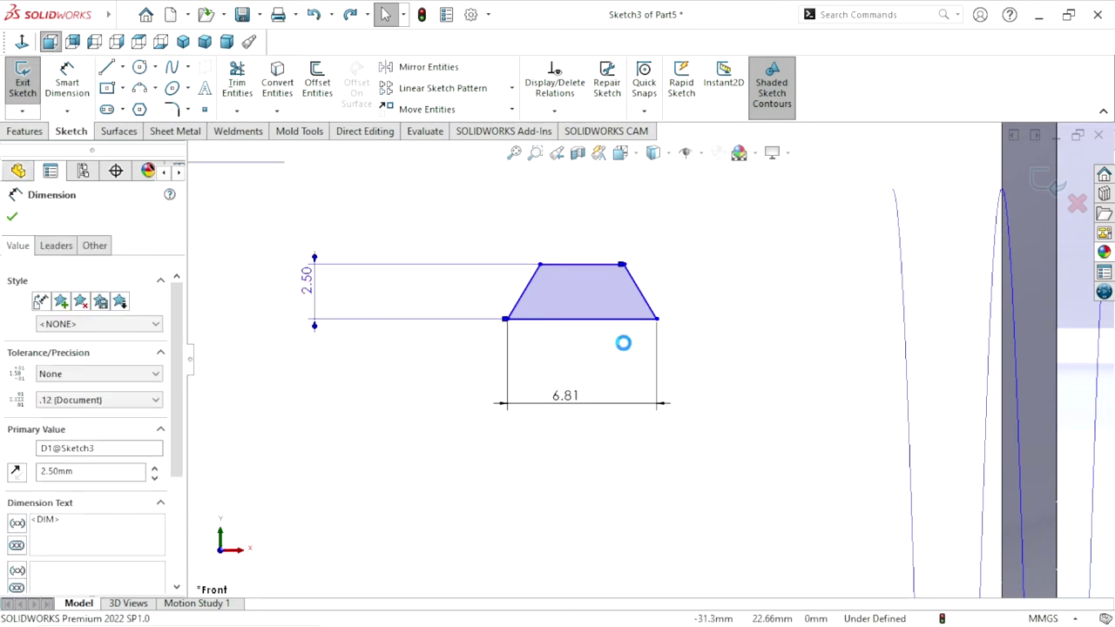
key("Delete")
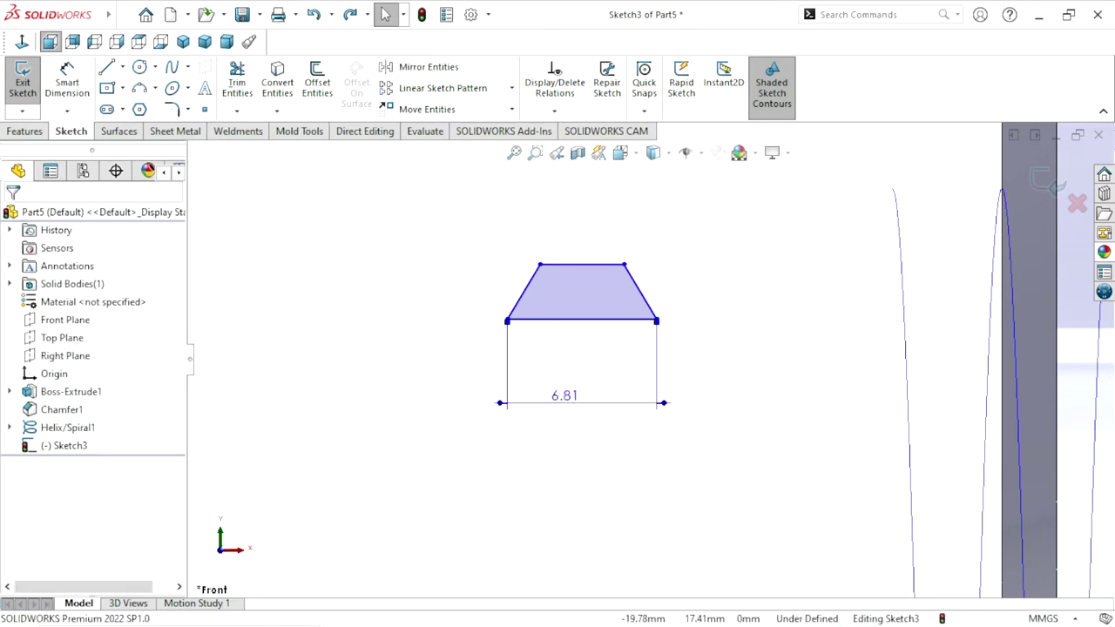
- Set the base width to 2.50 mm and drag the apex down into a flat top
double_click(563, 398)
type("2.5")
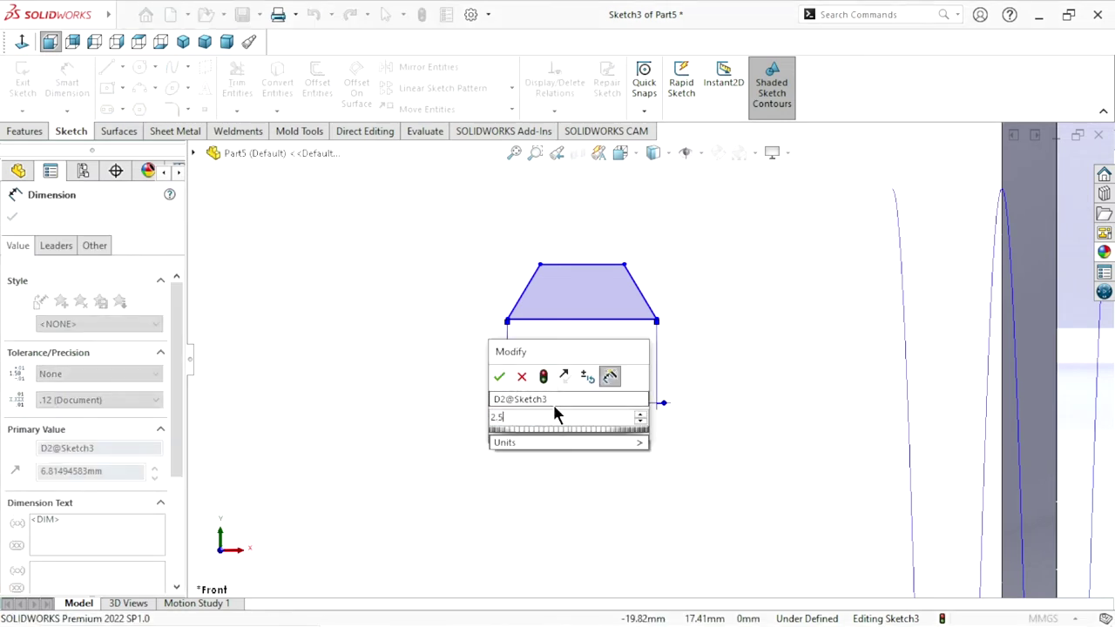
left_click(499, 375)
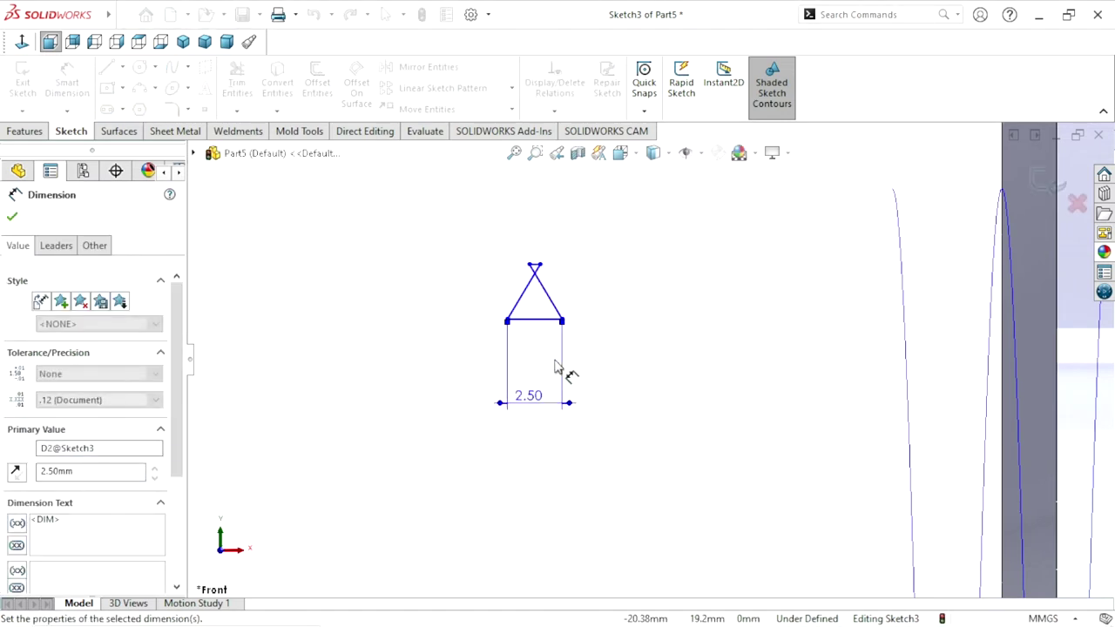
scroll(538, 350, "down", 1)
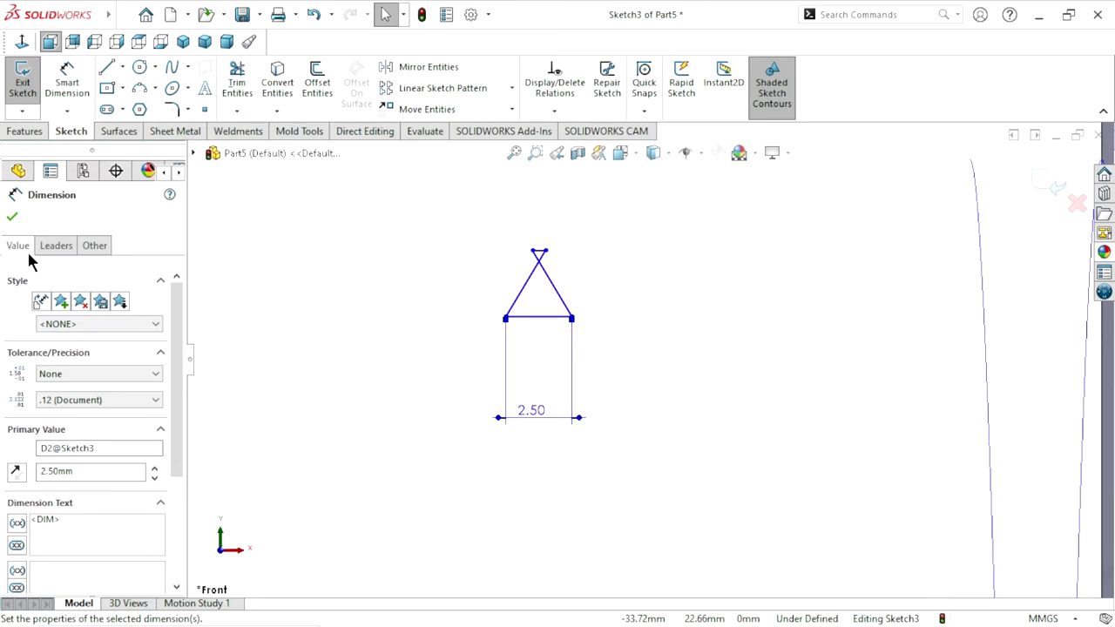
left_click(12, 220)
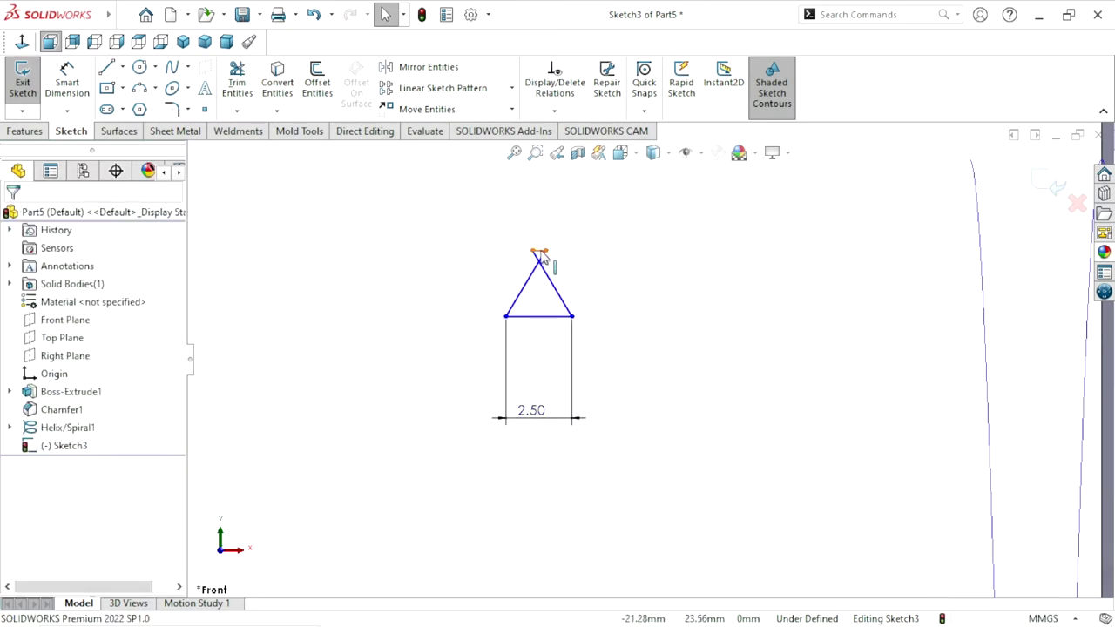
left_click_drag(540, 253, 538, 292)
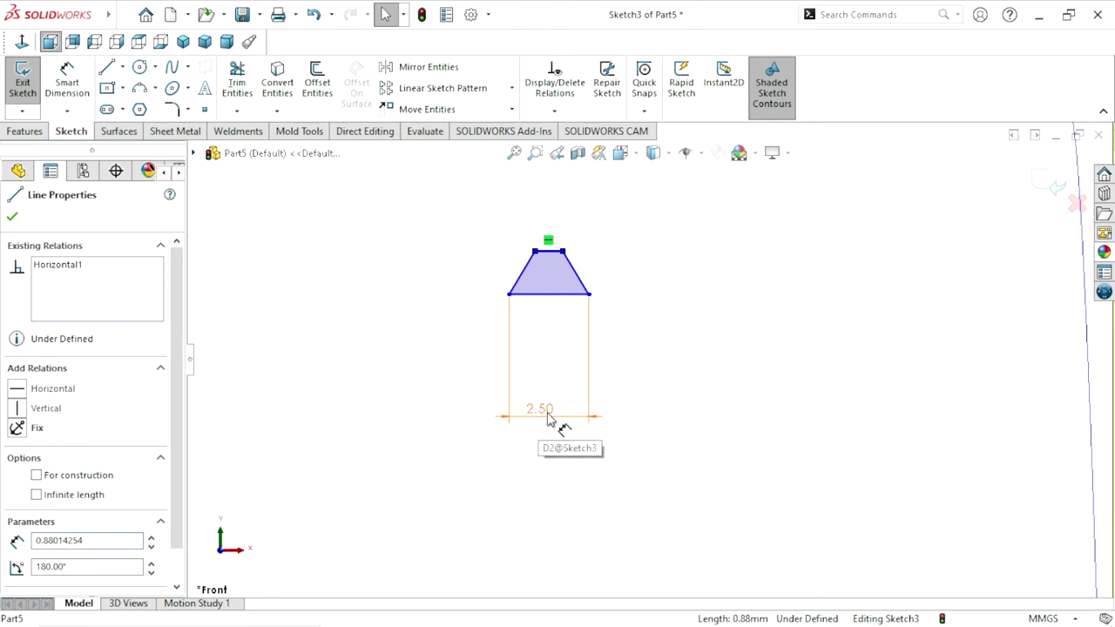
key("Escape")
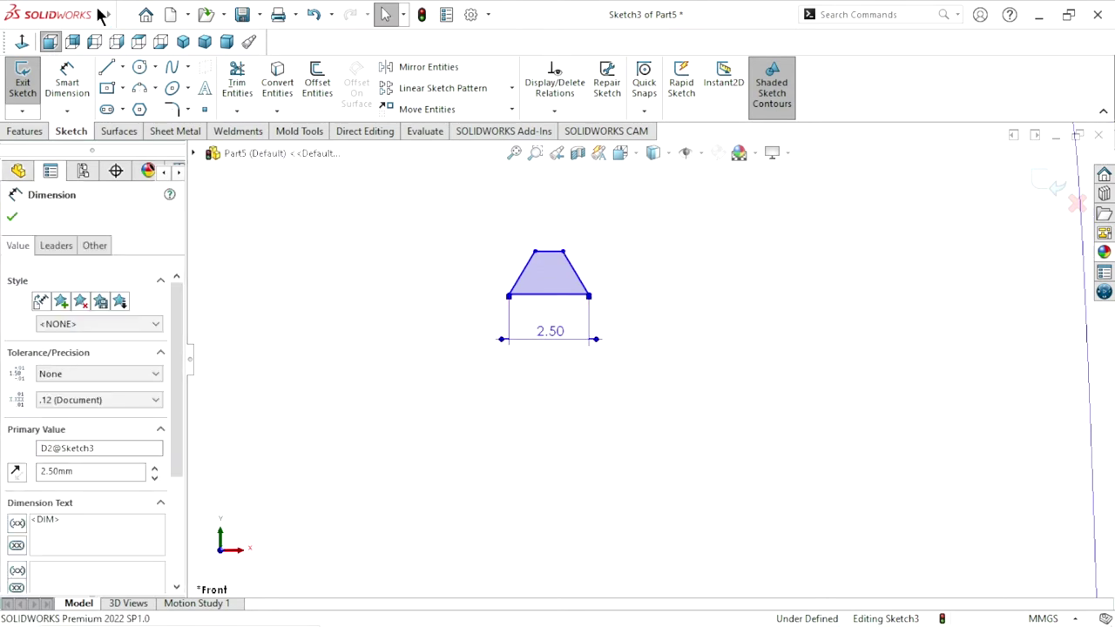
left_click(58, 95)
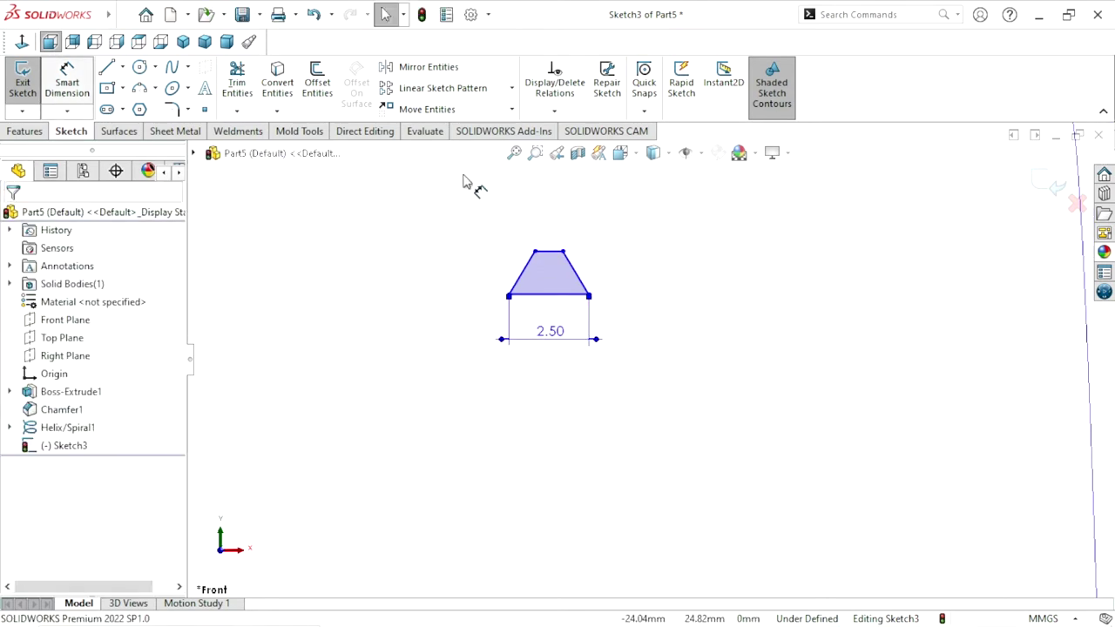
- Dimension the trapezoid's height to 2.50 mm
left_click(559, 258)
left_click(555, 296)
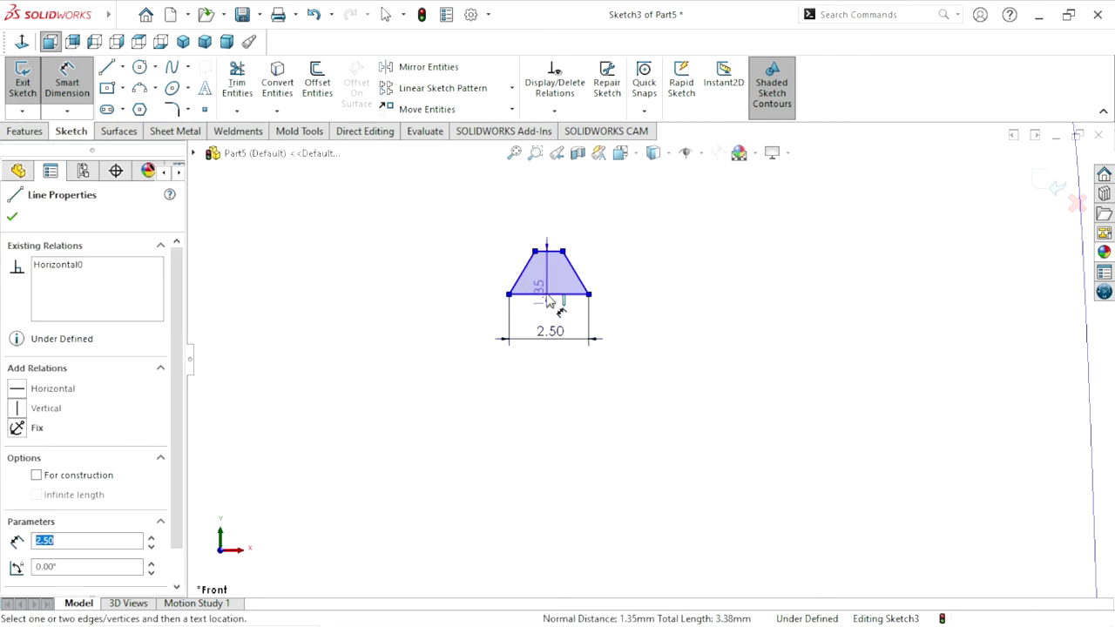
left_click(475, 277)
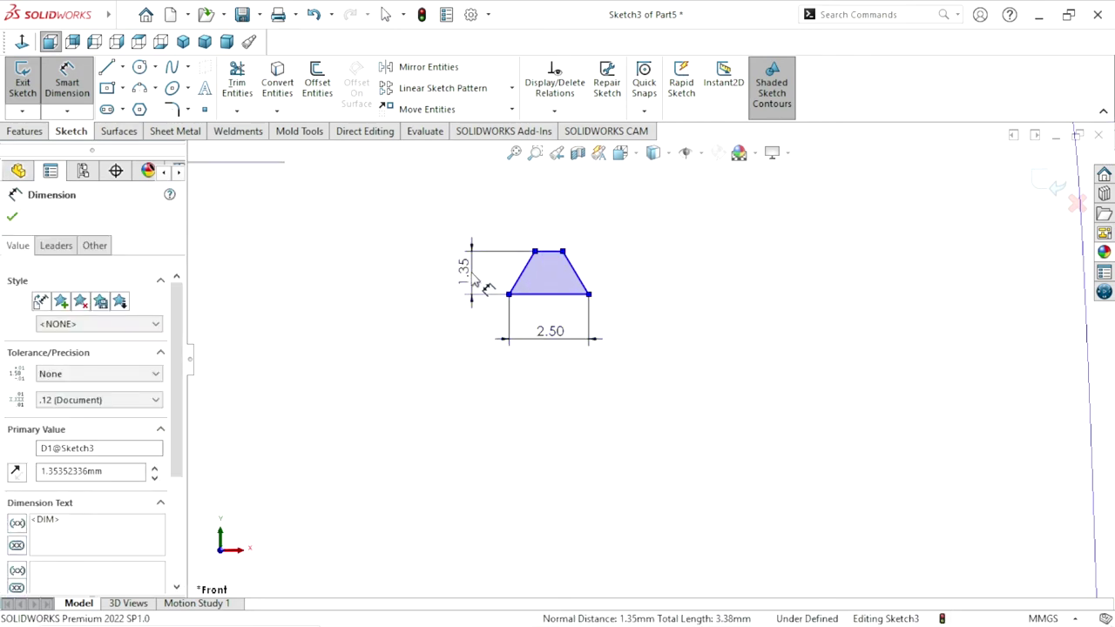
type("2.5")
left_click(400, 251)
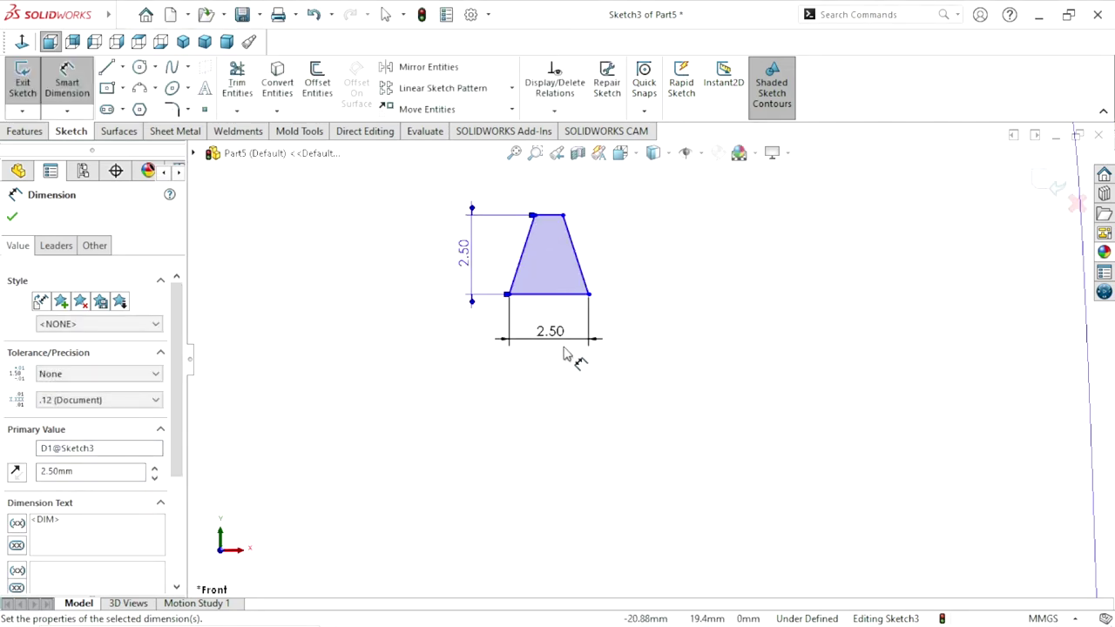
- Dimension the side angle to 80° and add the 1.62 mm top width as driven
left_click(569, 294)
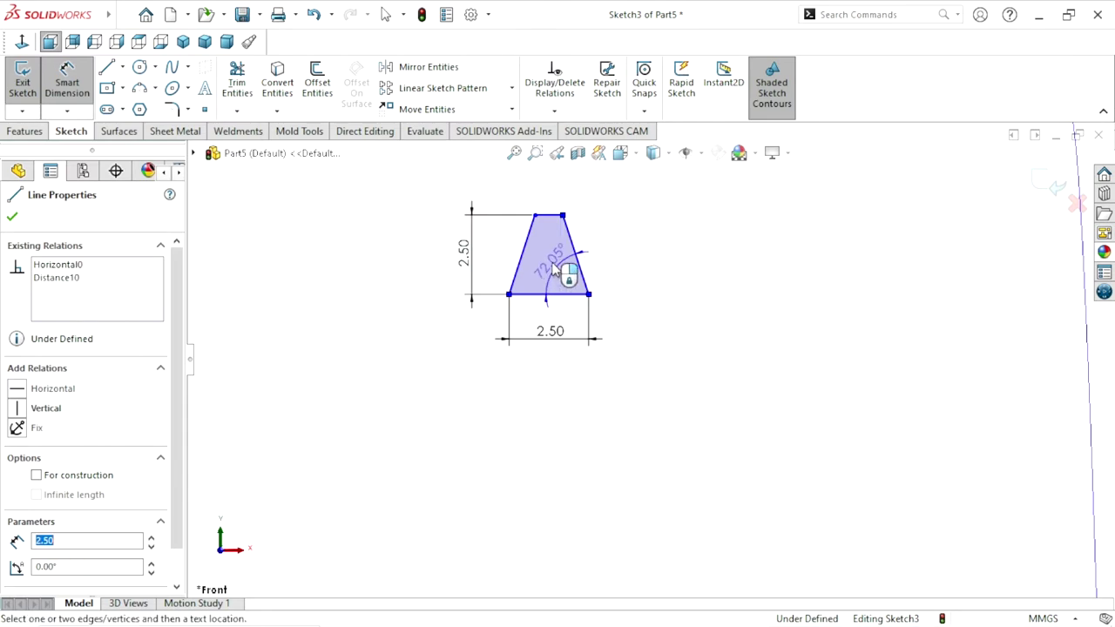
left_click(552, 268)
double_click(554, 270)
type("90")
left_click(487, 236)
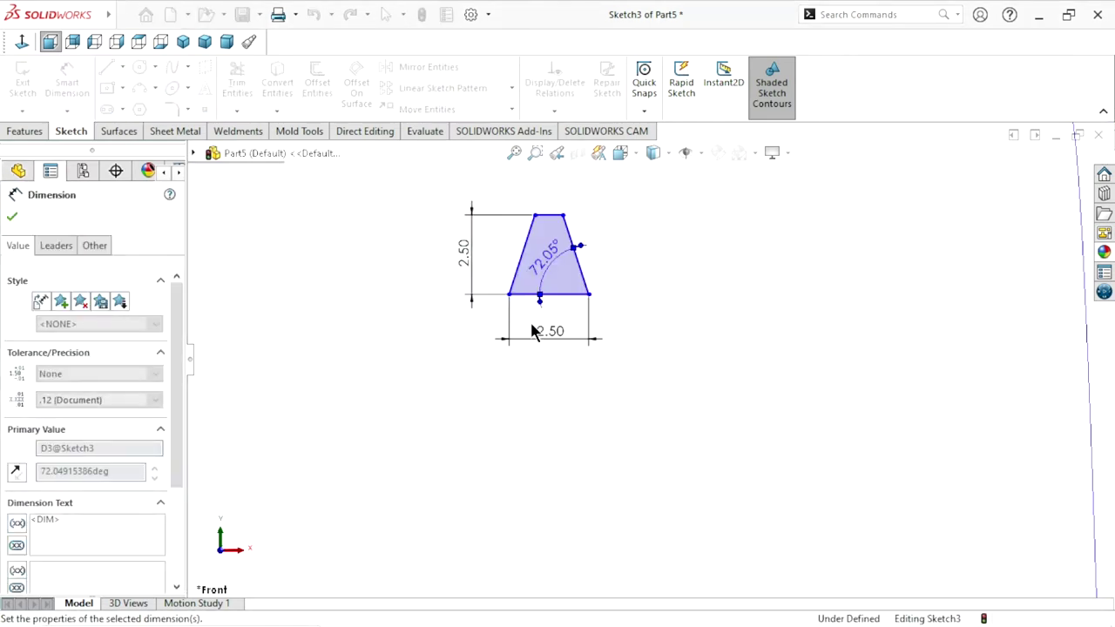
left_click(523, 214)
left_click(484, 182)
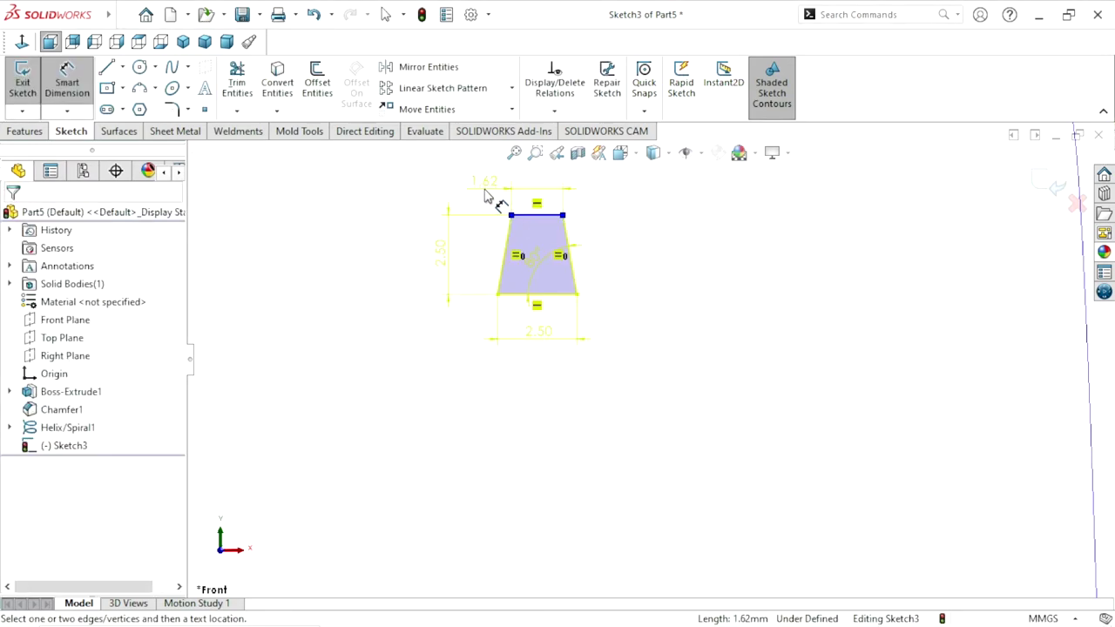
left_click(357, 124)
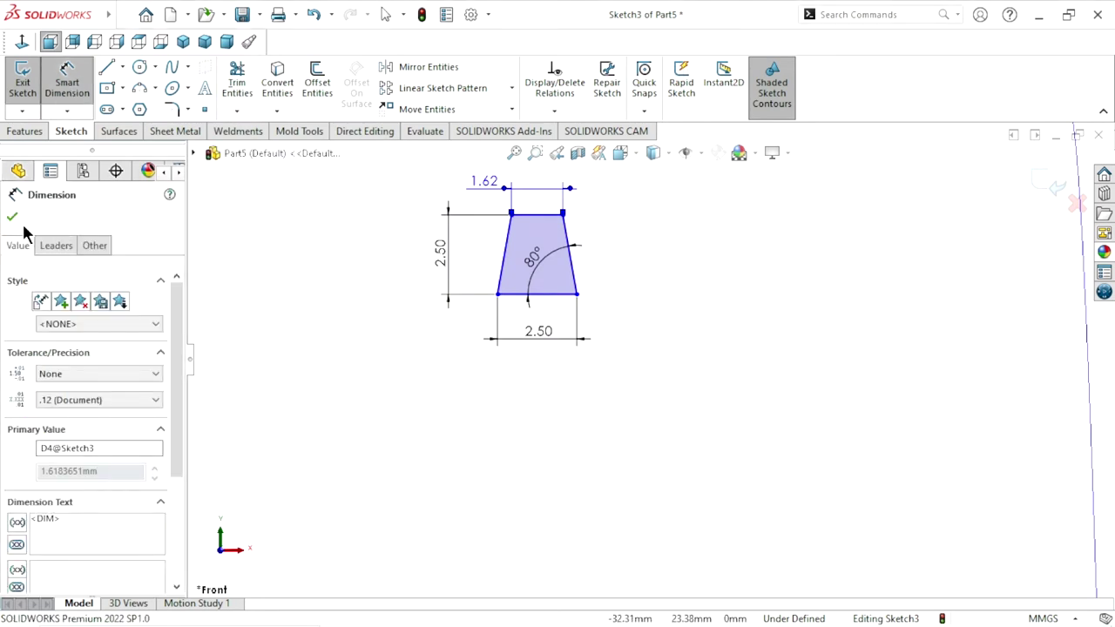
left_click(12, 217)
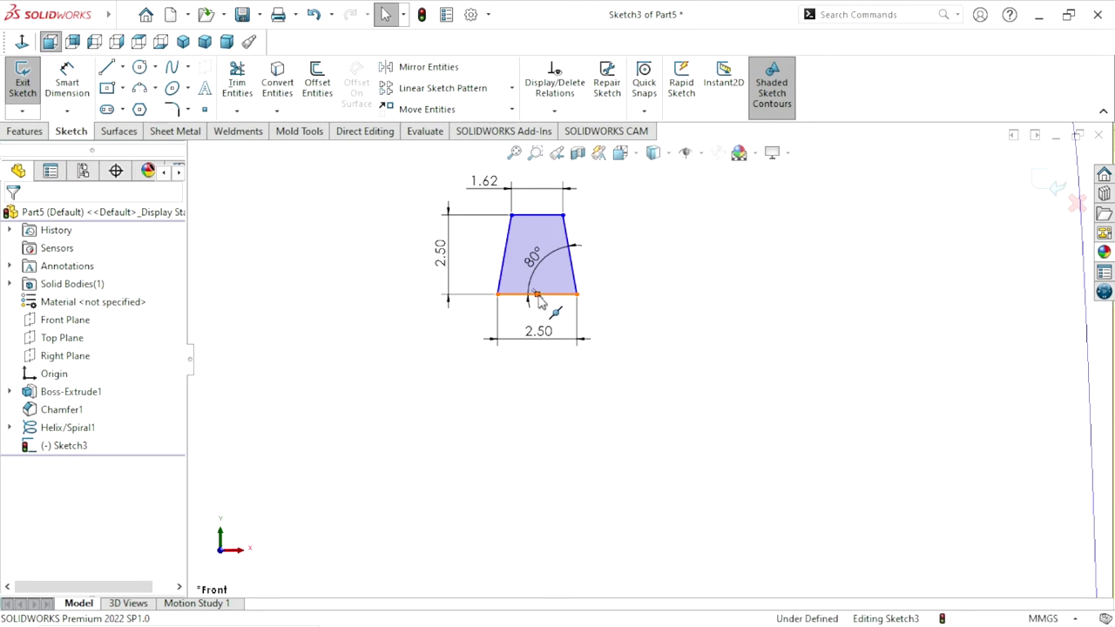
- Pierce the profile's bottom midpoint onto the helix and exit Sketch3
left_click(533, 295)
scroll(575, 388, "up", 3)
scroll(594, 397, "up", 3)
scroll(828, 339, "down", 2)
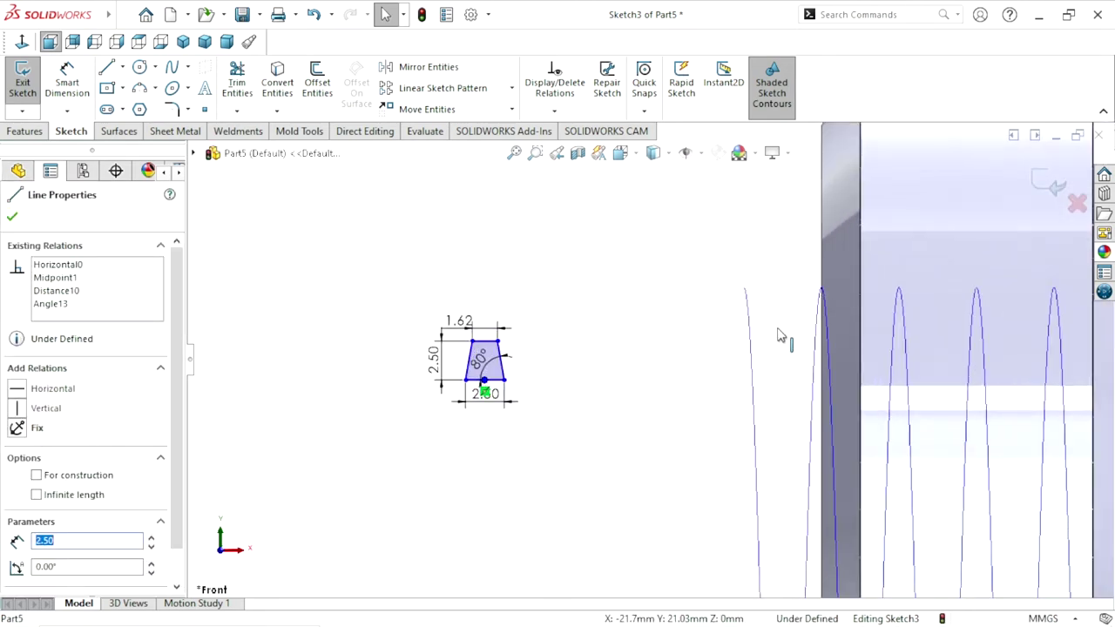
left_click(753, 323, "ctrl")
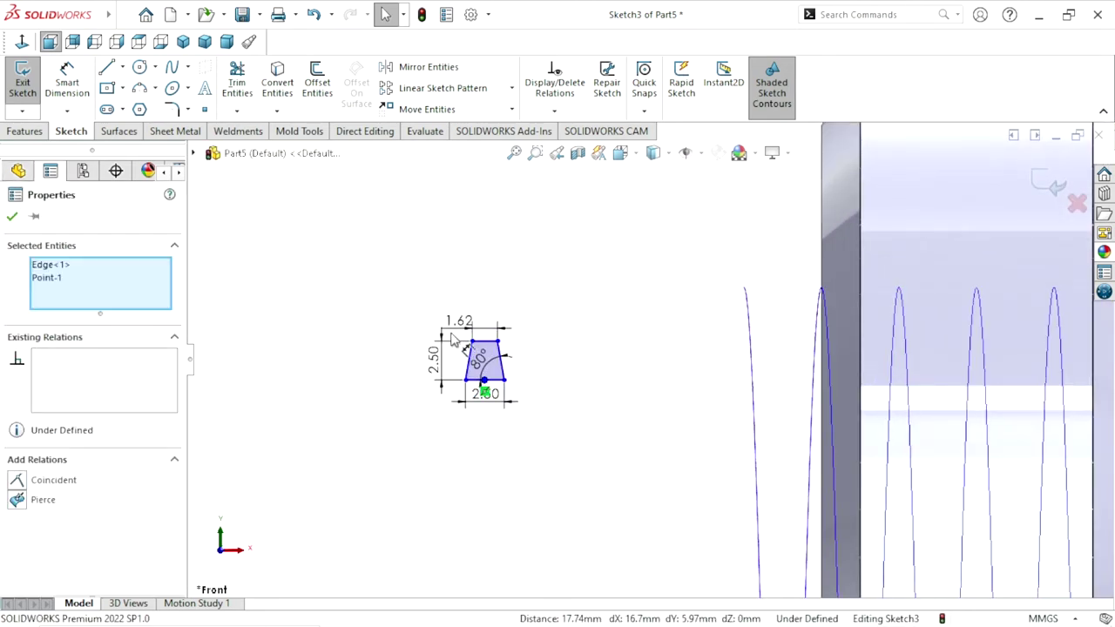
left_click(17, 501)
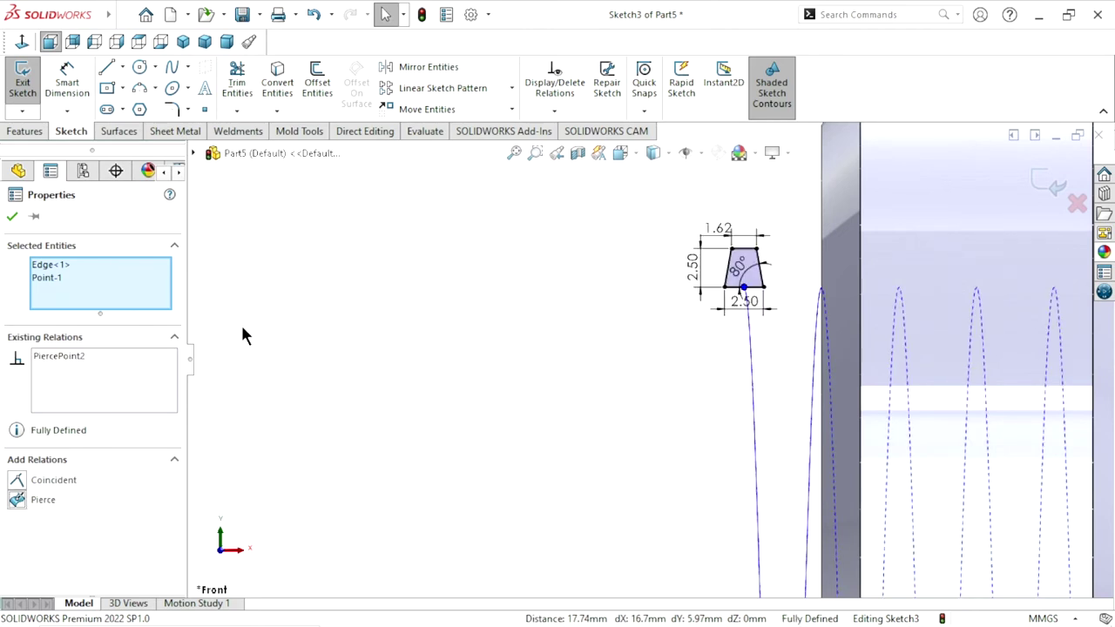
left_click(12, 217)
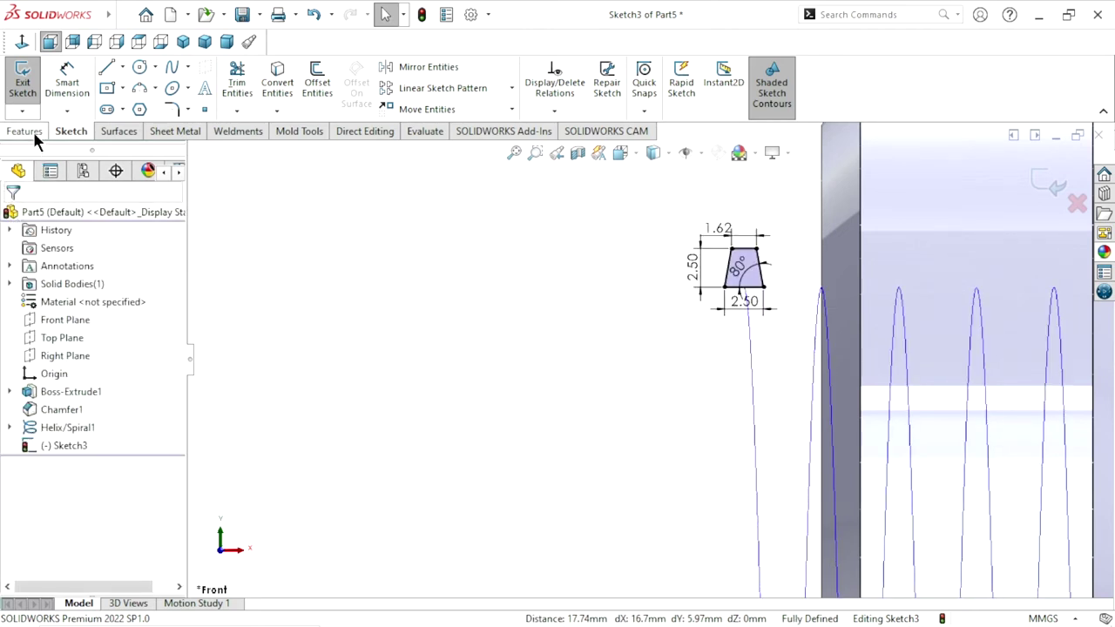
left_click(1054, 185)
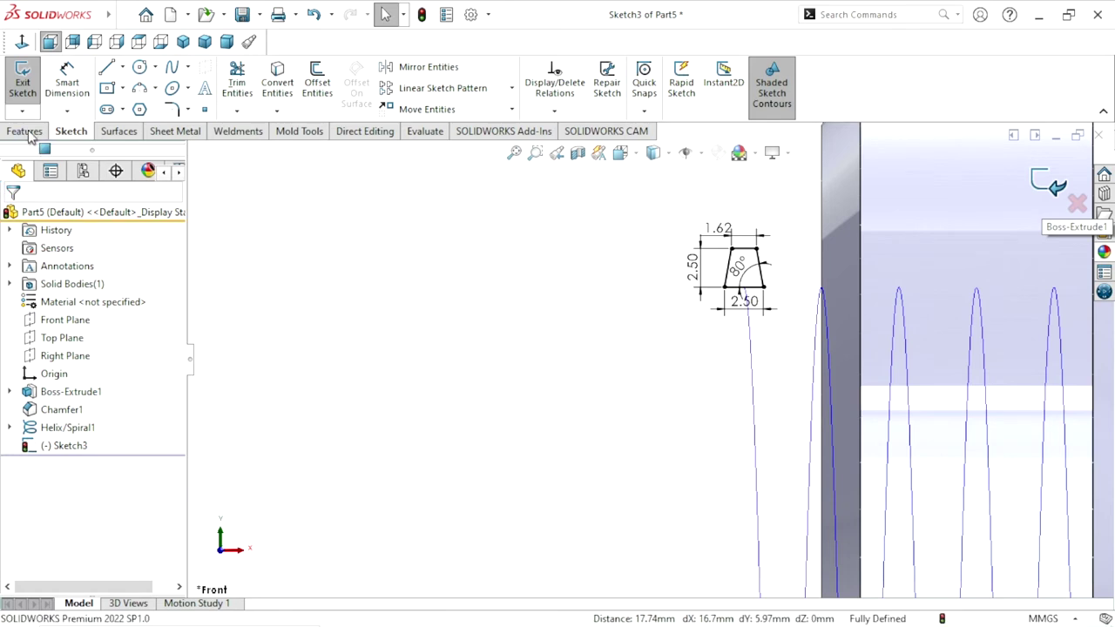
scroll(743, 440, "down", 1)
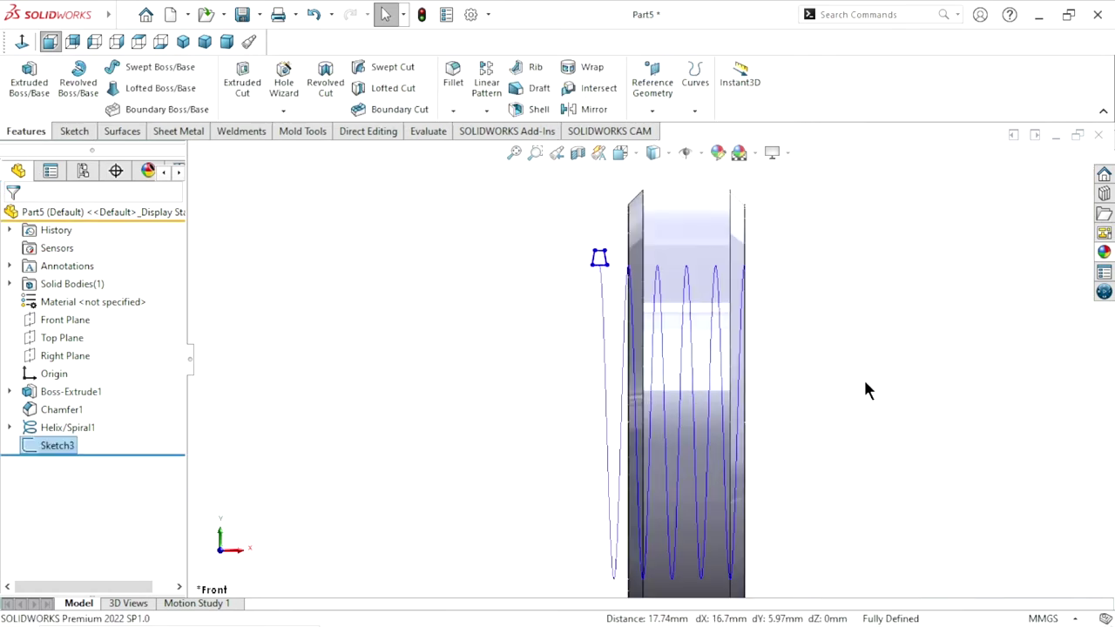
left_click(866, 391)
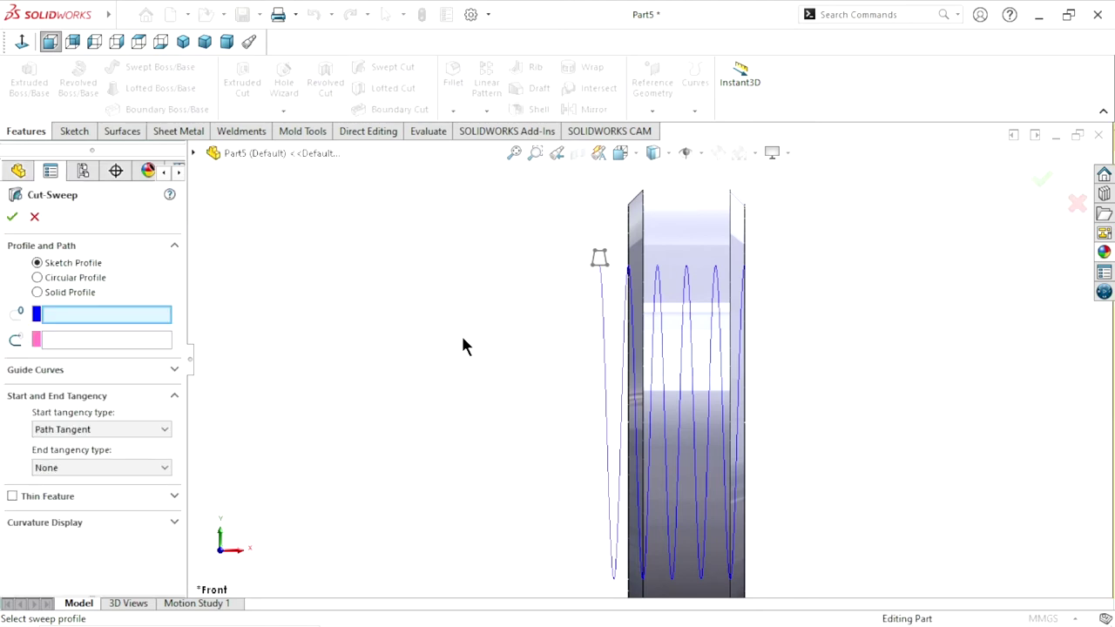
- Swept-cut the Sketch3 profile along Helix/Spiral1 to form the thread
left_click(593, 259)
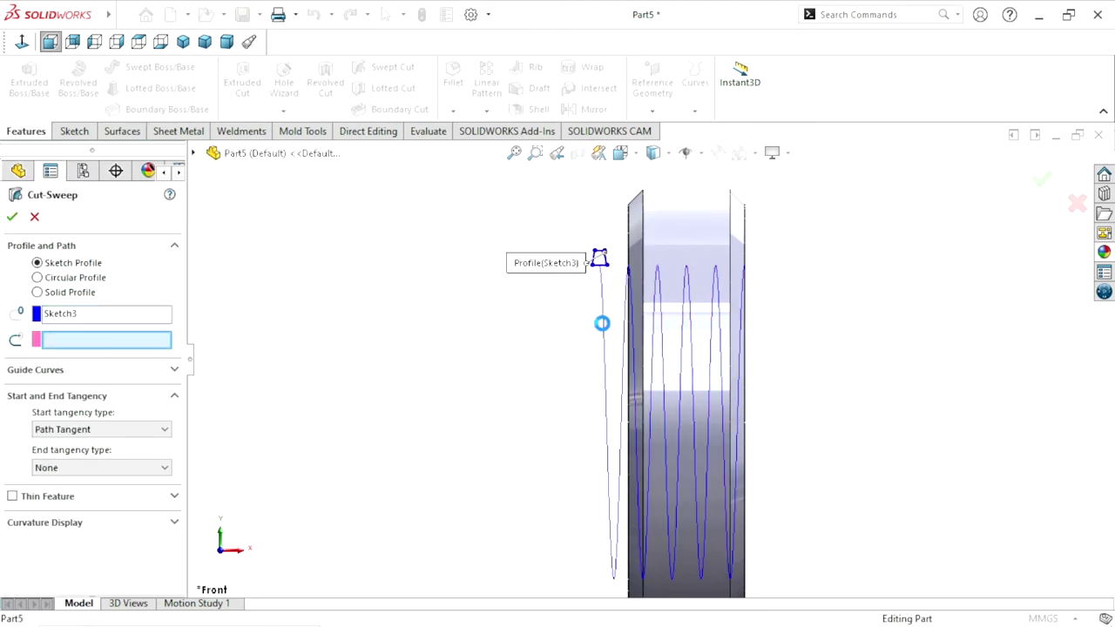
left_click(13, 218)
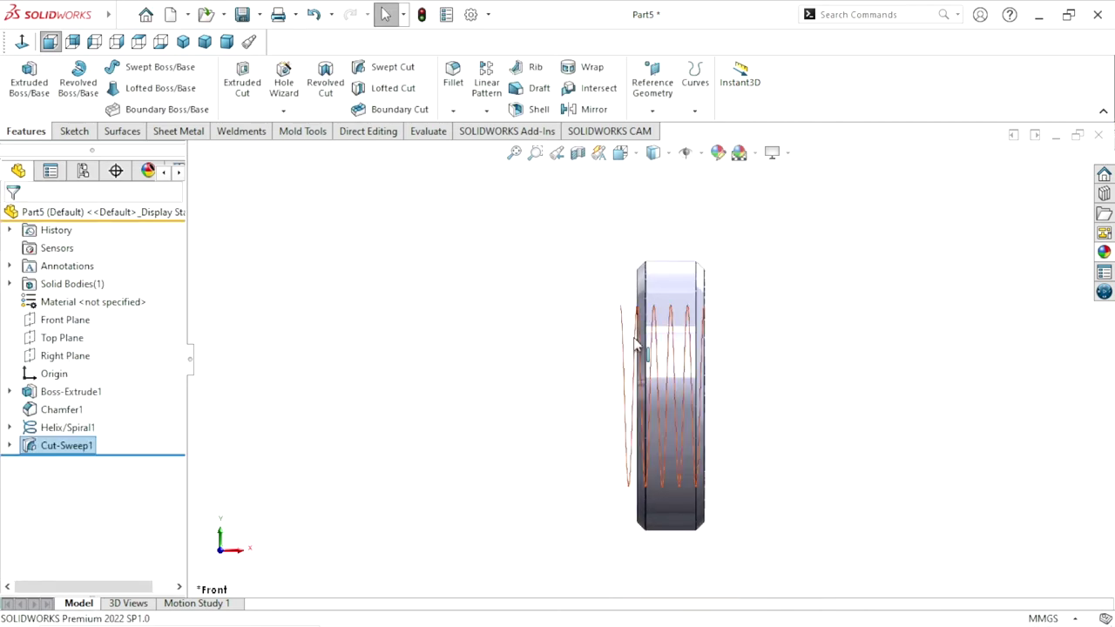
left_click(626, 340)
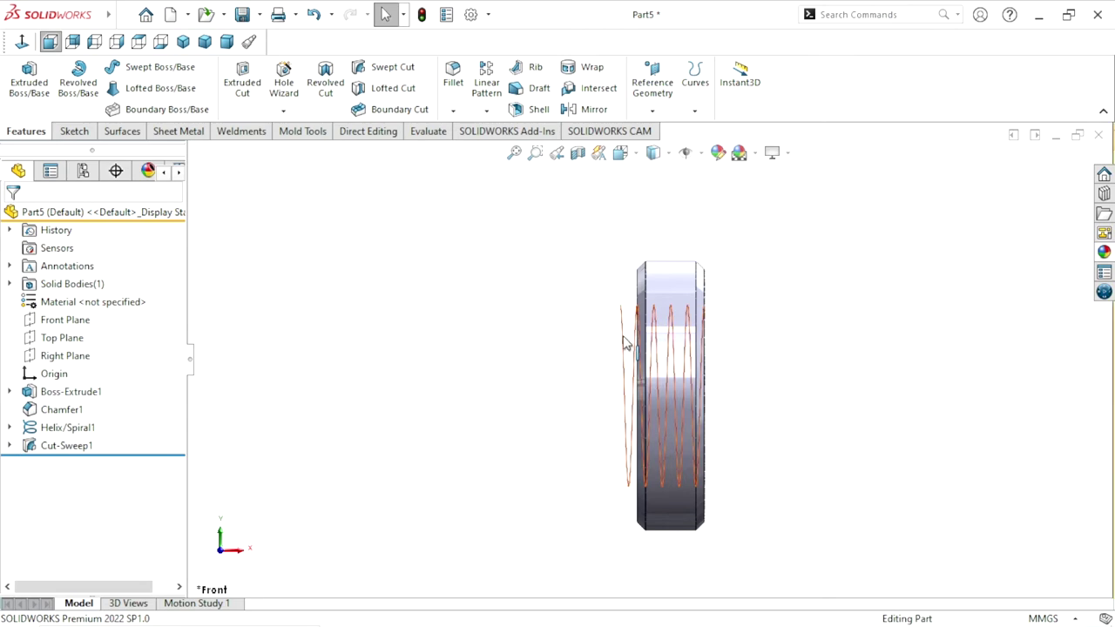
left_click(625, 341)
- Hide Helix/Spiral1, return to Isometric view, and open Sketch4 on the ring's front face
left_click(700, 283)
mouse_move(810, 371)
middle_mouse_down()
mouse_move(809, 391)
mouse_move(757, 433)
middle_mouse_up()
scroll(766, 411, "down", 3)
scroll(811, 384, "down", 2)
mouse_move(811, 383)
middle_mouse_down()
mouse_move(869, 339)
mouse_move(849, 366)
mouse_move(831, 356)
mouse_move(729, 395)
middle_mouse_up()
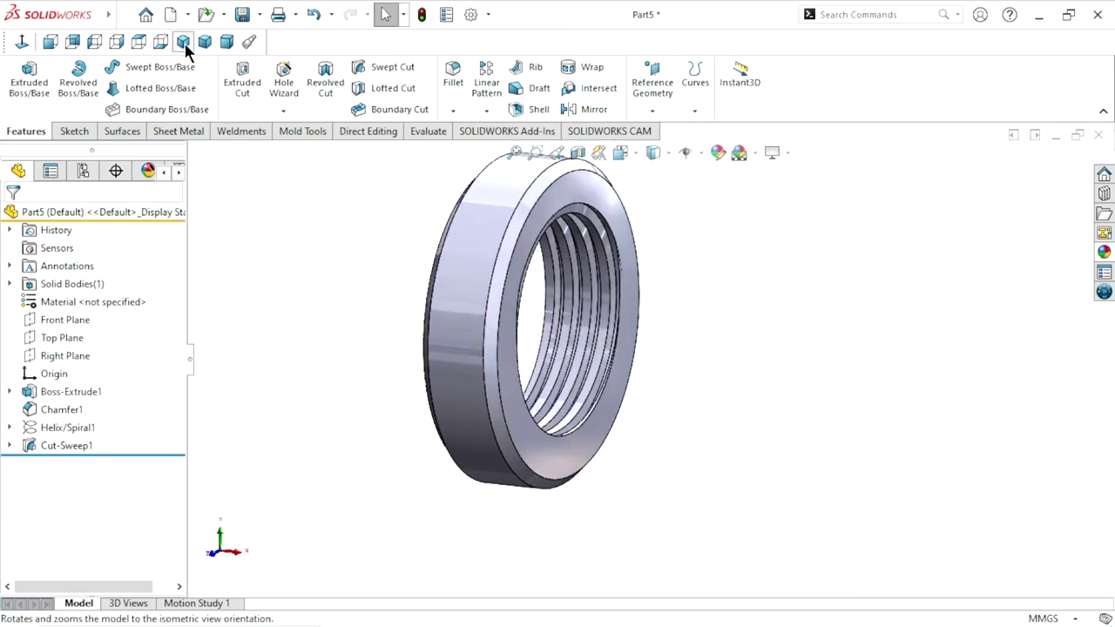
left_click(183, 42)
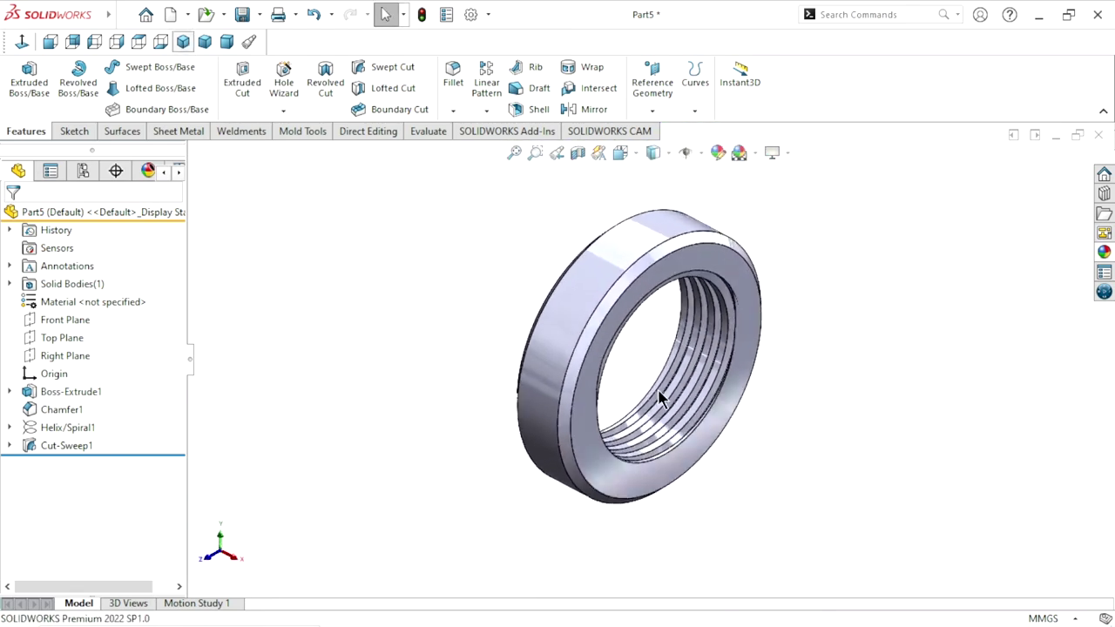
left_click(708, 266)
left_click(780, 220)
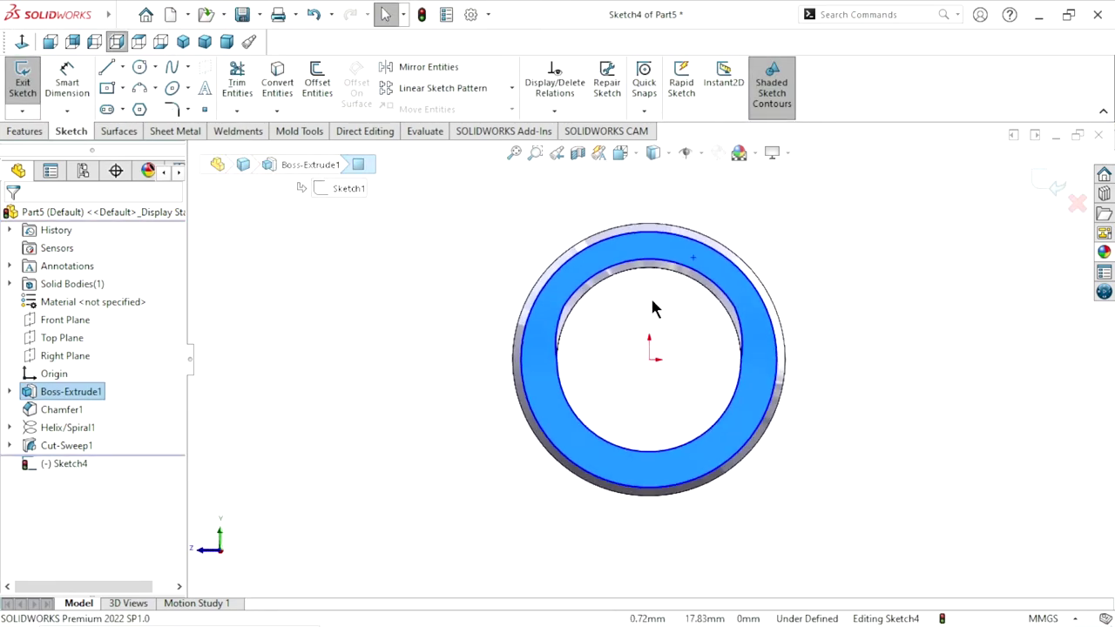
- Draw a short vertical line at the ring's top from the outer edge to the chamfer edge
left_click(108, 70)
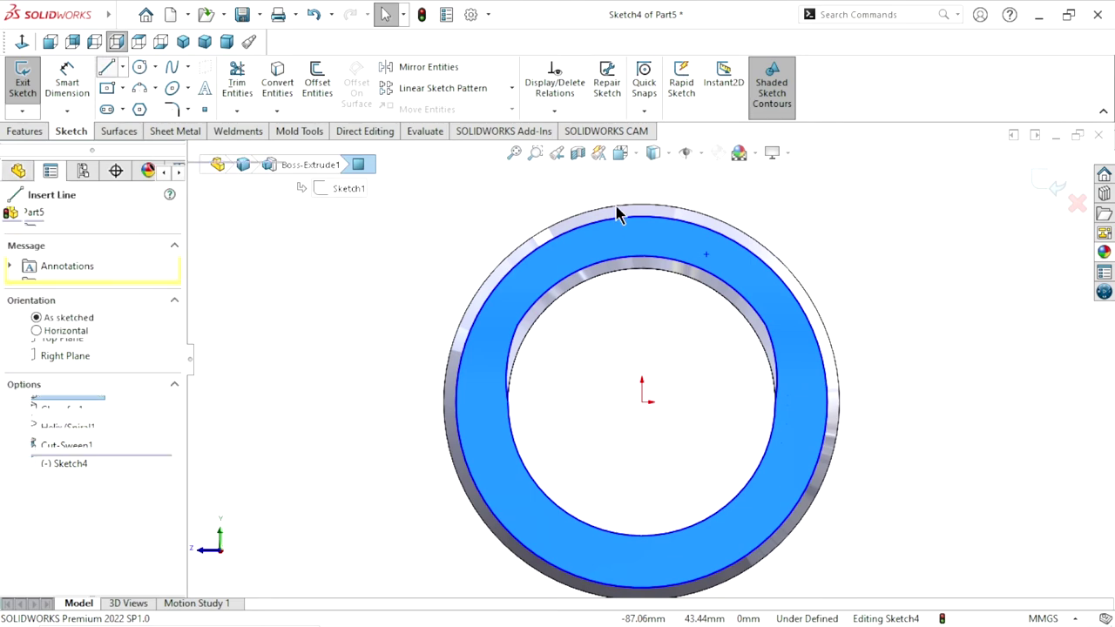
scroll(618, 214, "down", 3)
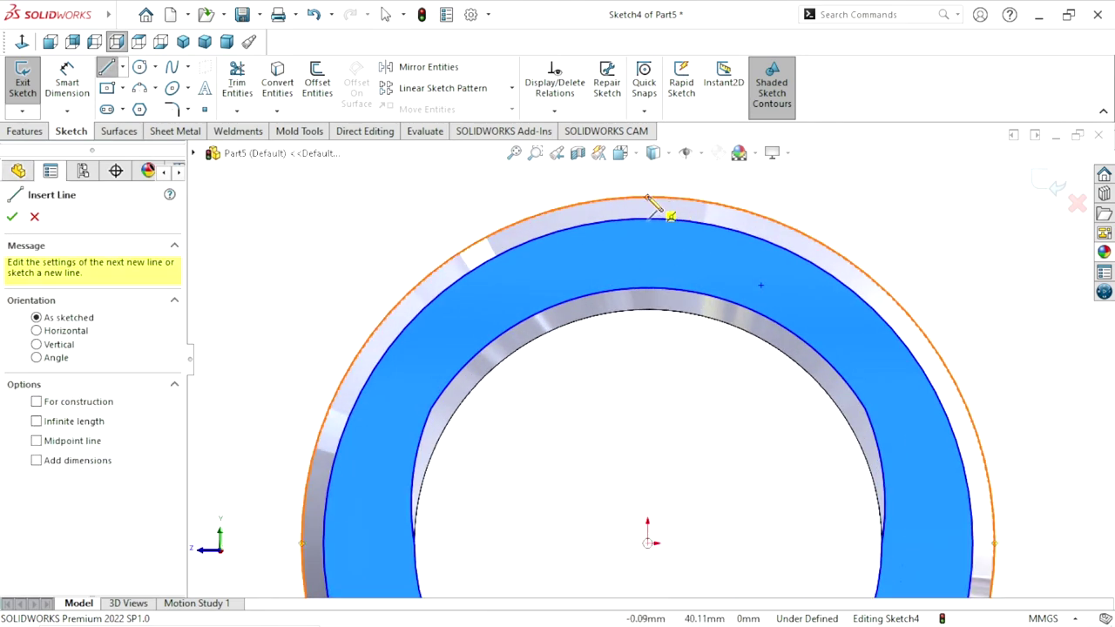
left_click(647, 199)
left_click(647, 218)
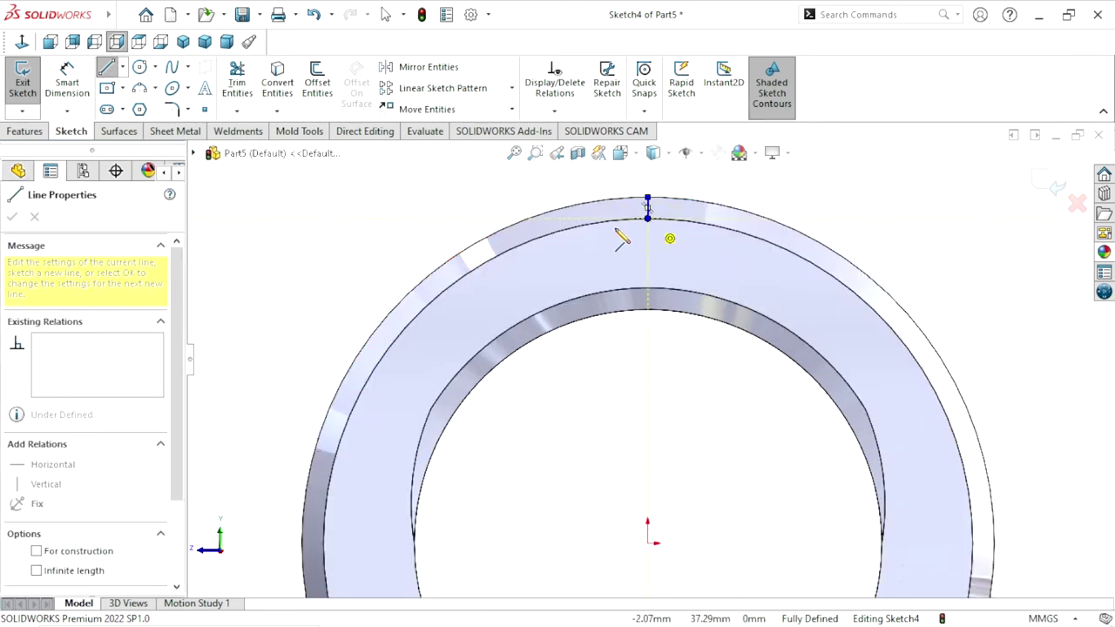
right_click(398, 214)
left_click(434, 219)
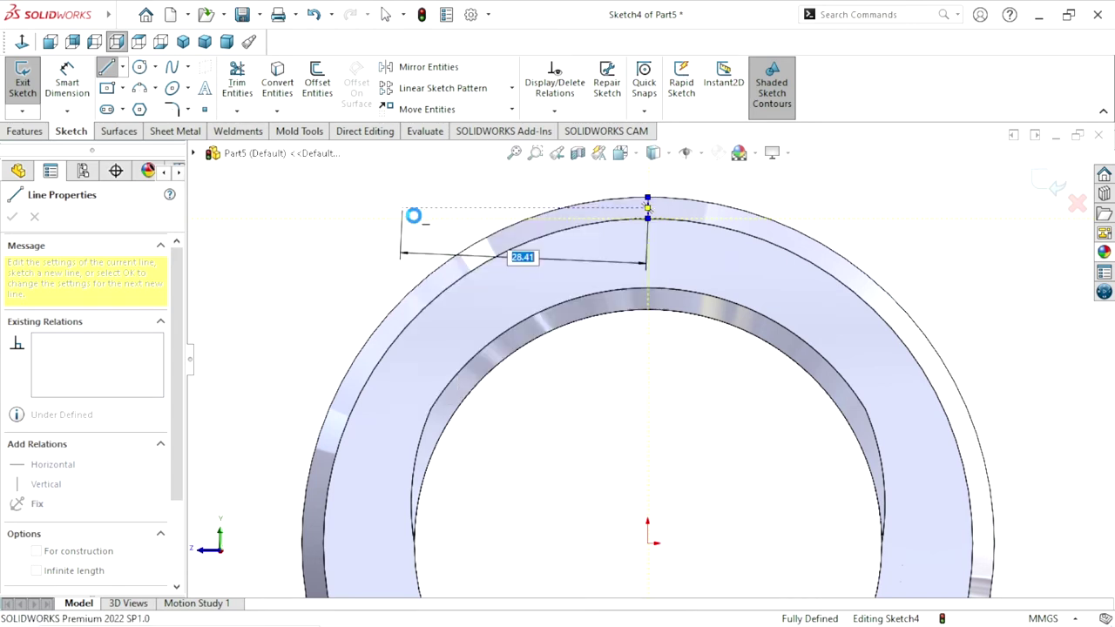
left_click(27, 131)
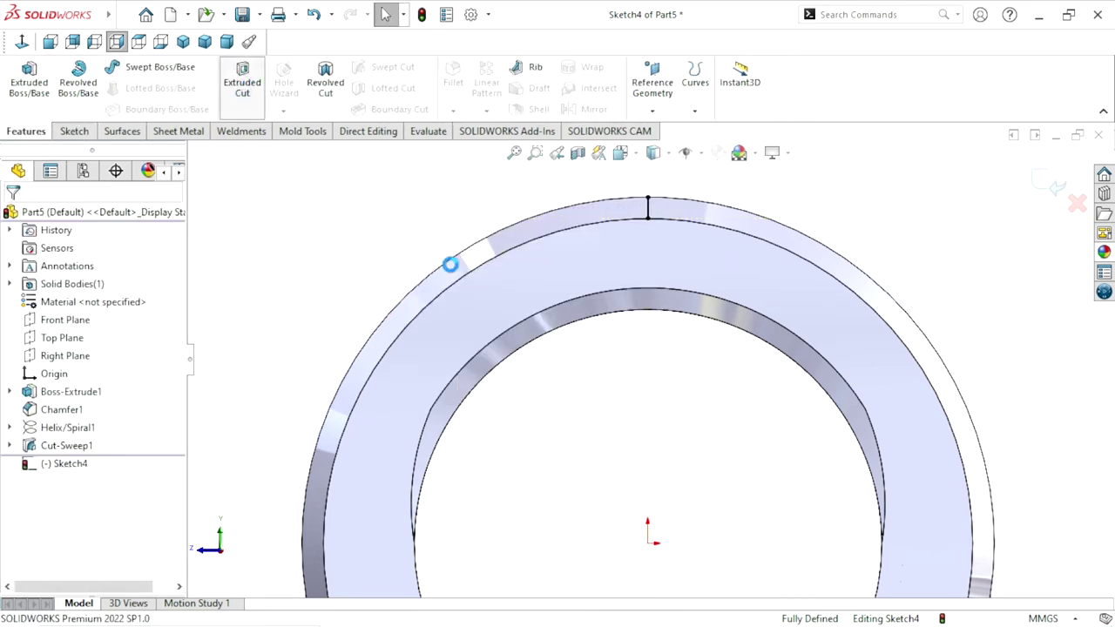
- Extrude-cut the line as a Through All, mid-plane thin feature 5 mm thick
left_click(183, 41)
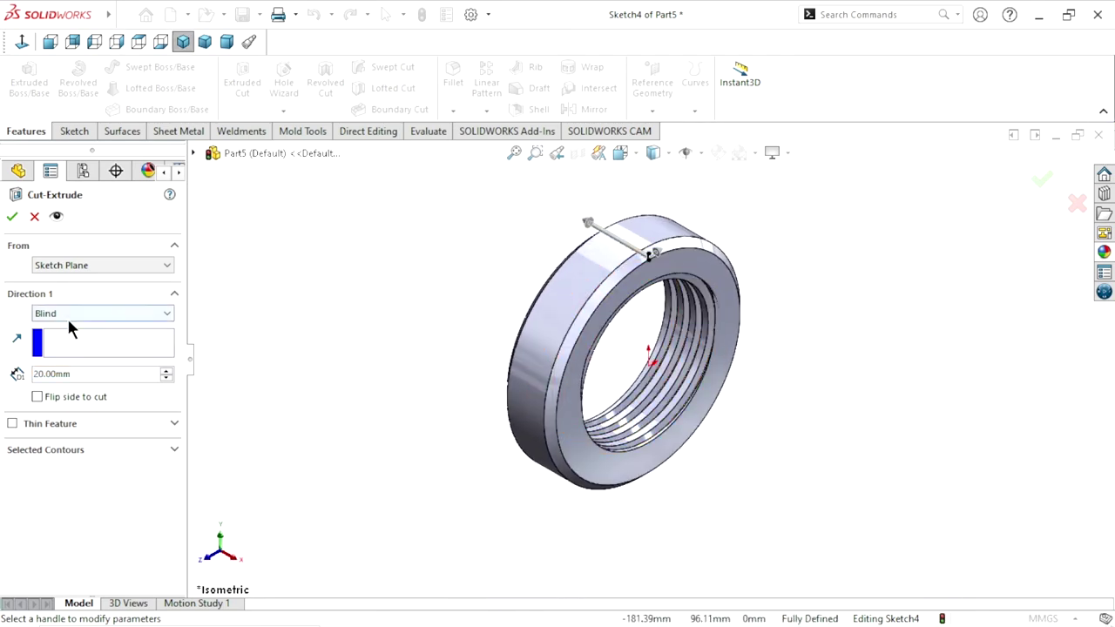
left_click(66, 315)
left_click(80, 340)
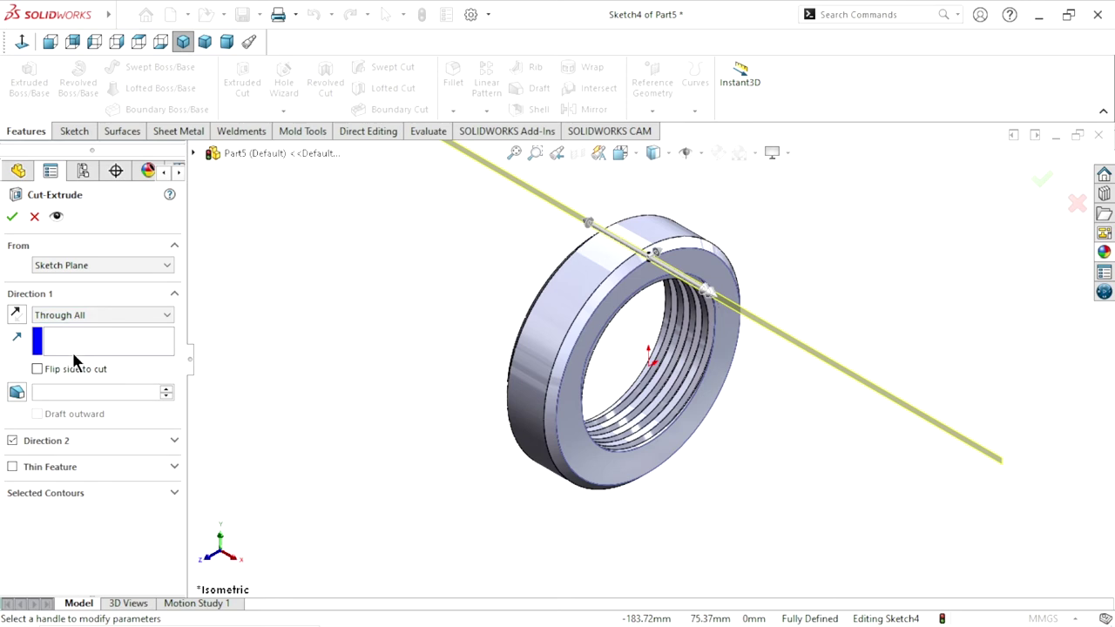
left_click(13, 468)
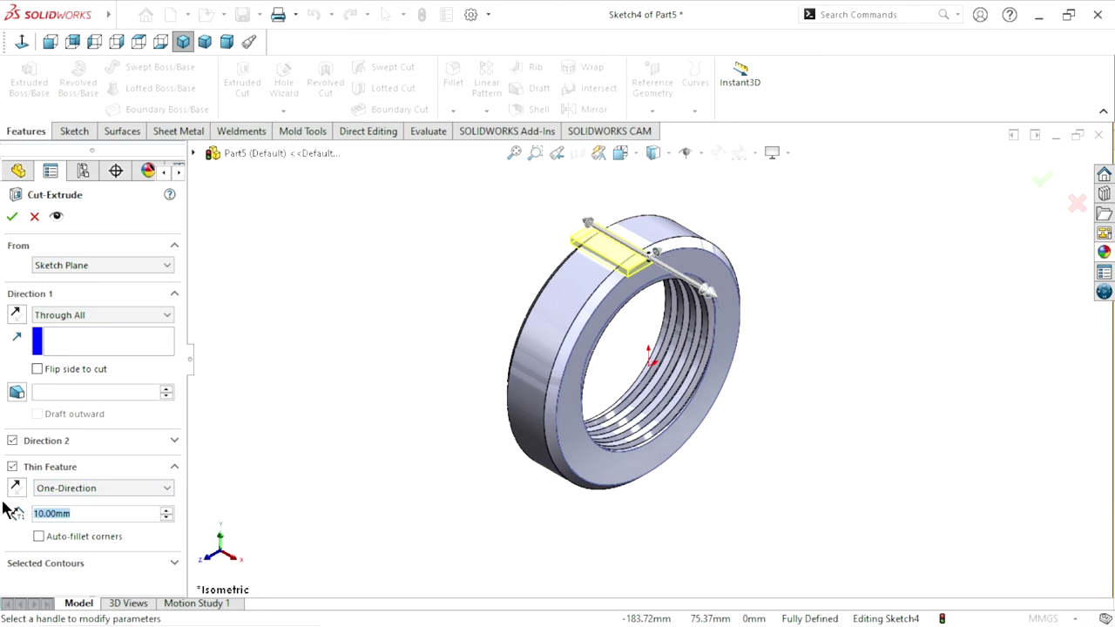
type("5")
key("Return")
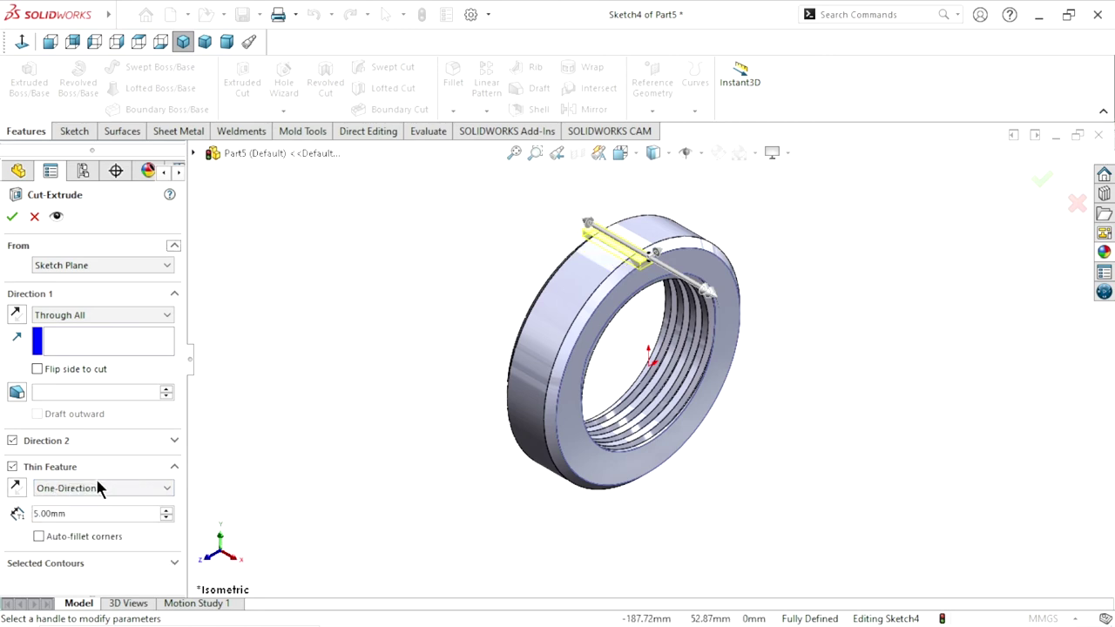
left_click(92, 489)
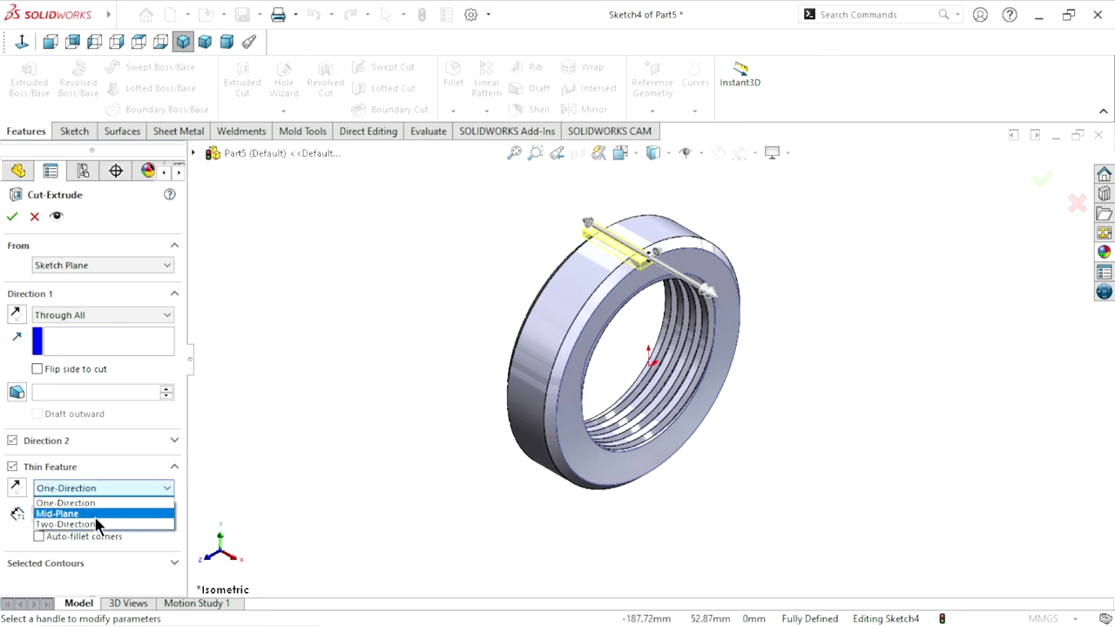
left_click(96, 514)
left_click(7, 218)
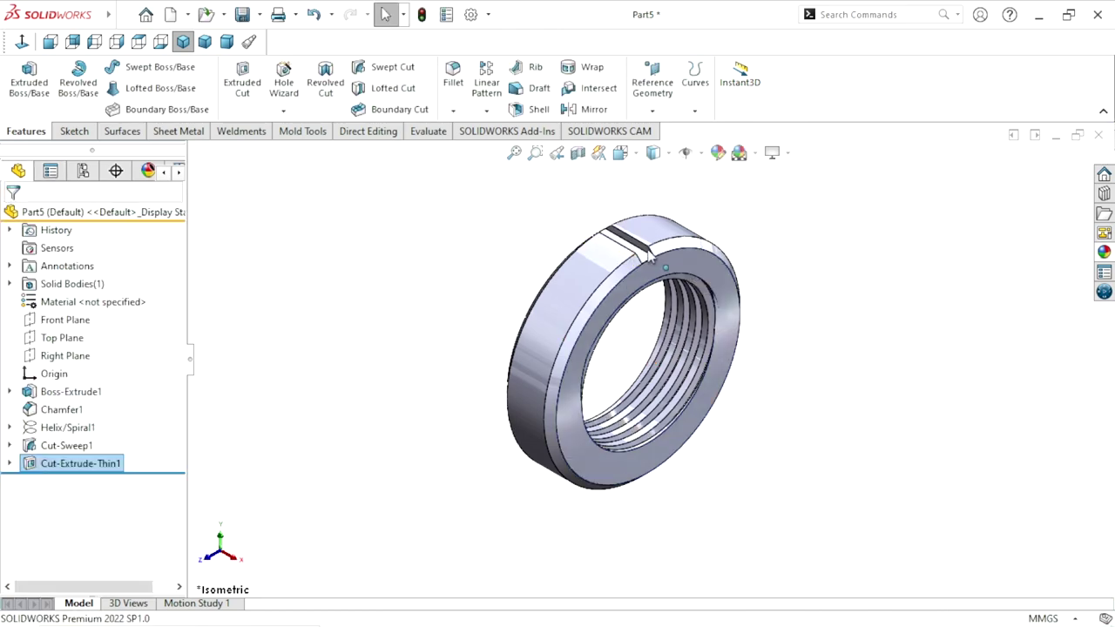
scroll(748, 284, "down", 3)
mouse_move(748, 284)
middle_mouse_down()
mouse_move(822, 269)
mouse_move(825, 288)
mouse_move(779, 226)
mouse_move(883, 331)
middle_mouse_up()
scroll(759, 465, "up", 2)
scroll(751, 446, "down", 2)
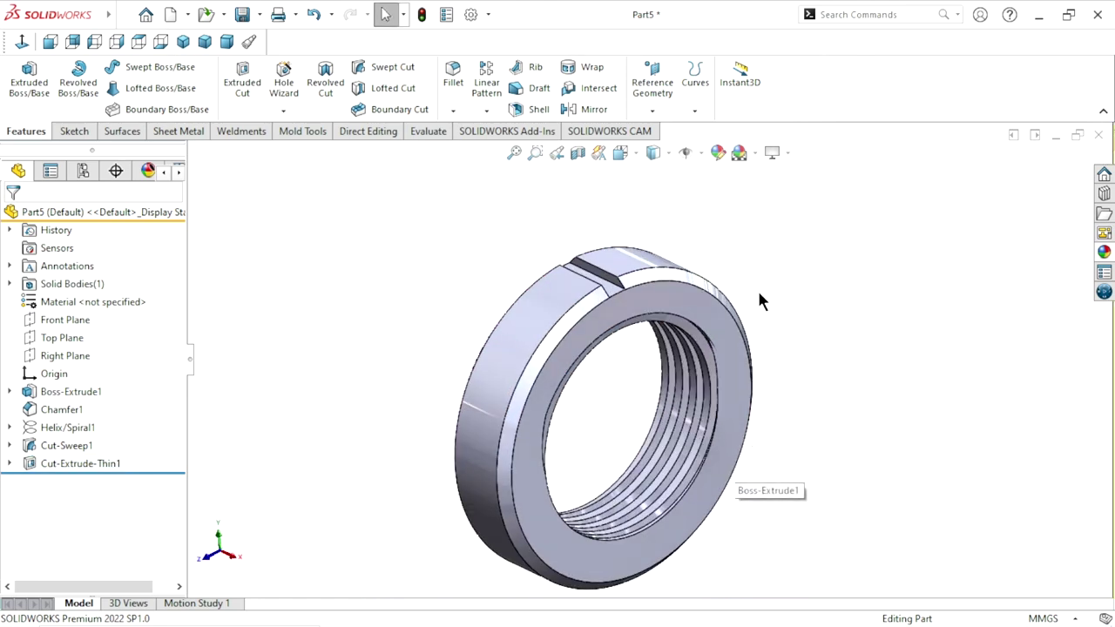
- Circular-pattern Cut-Extrude-Thin1 4 times over 360° about the nut's outer cylindrical face
left_click(493, 111)
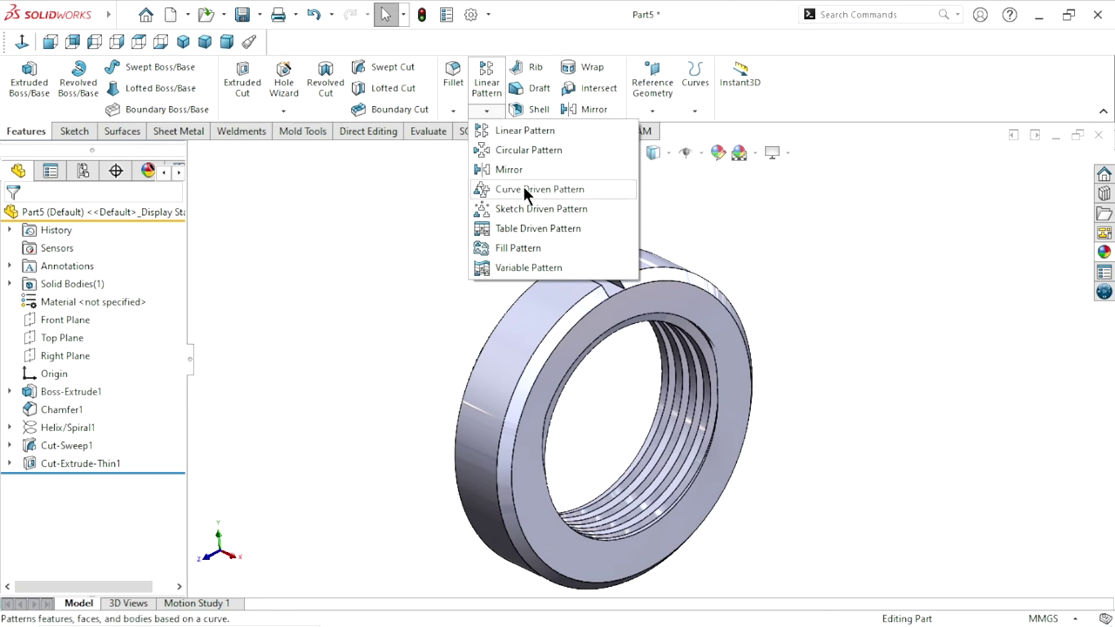
left_click(526, 149)
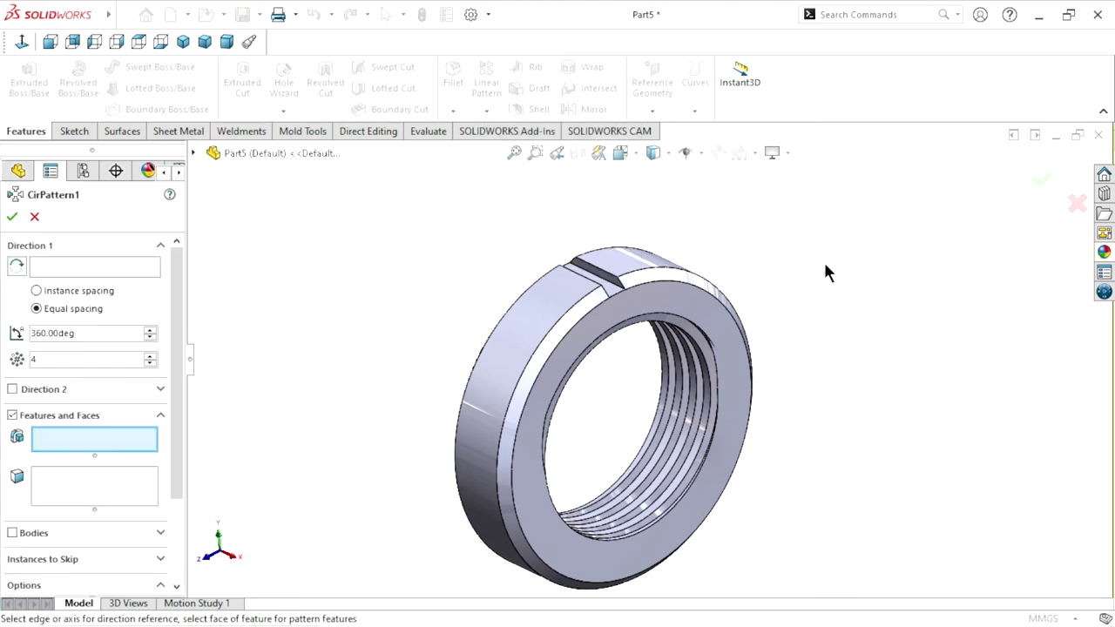
left_click(193, 152)
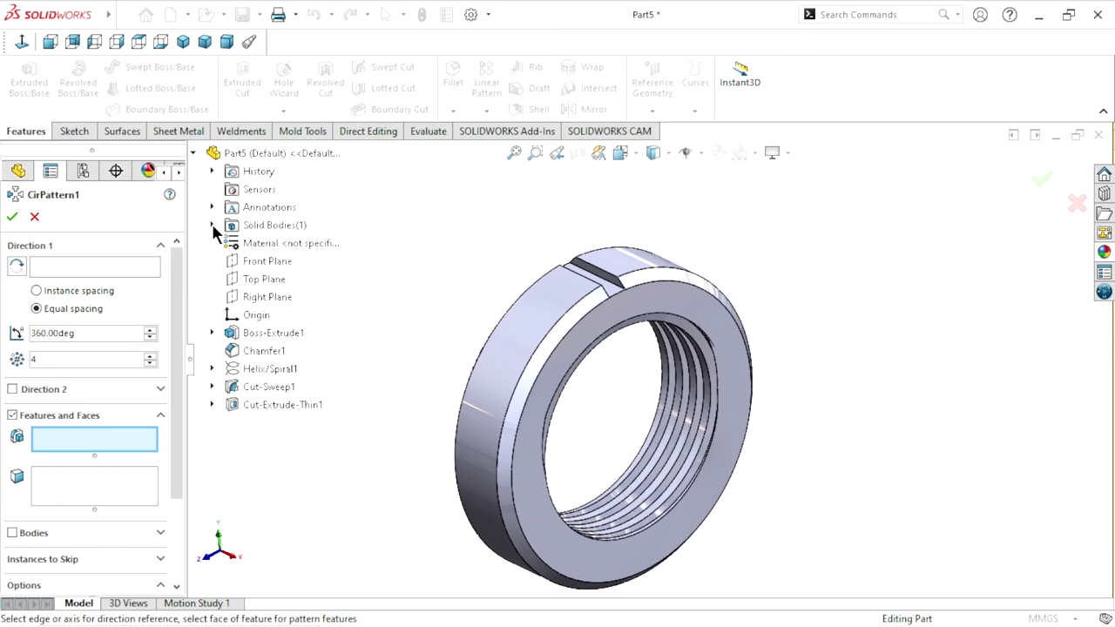
left_click(276, 404)
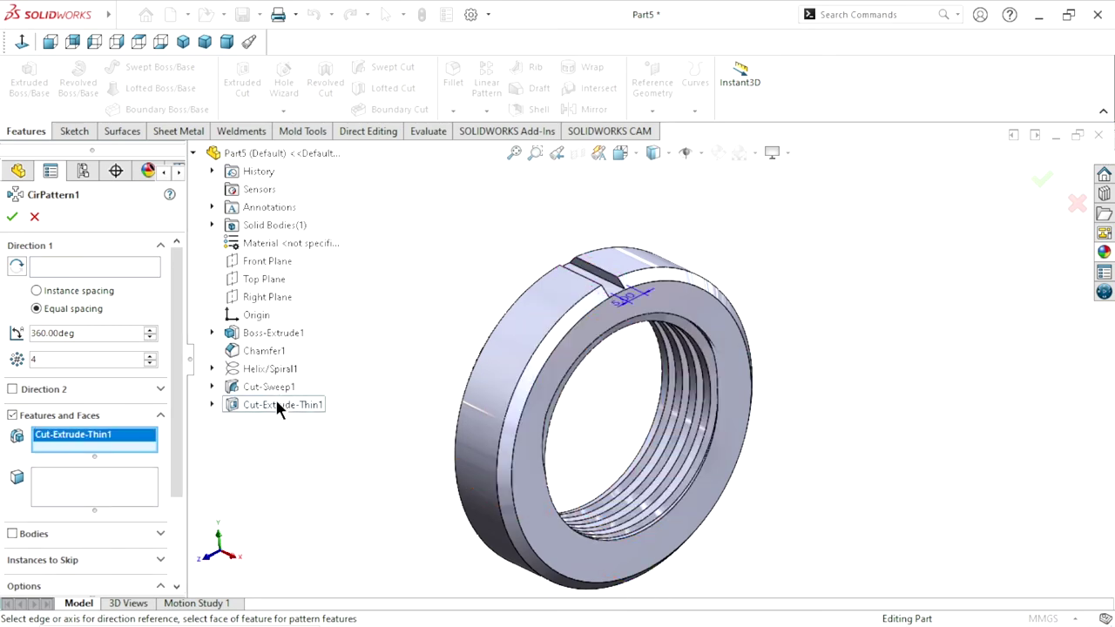
left_click(36, 260)
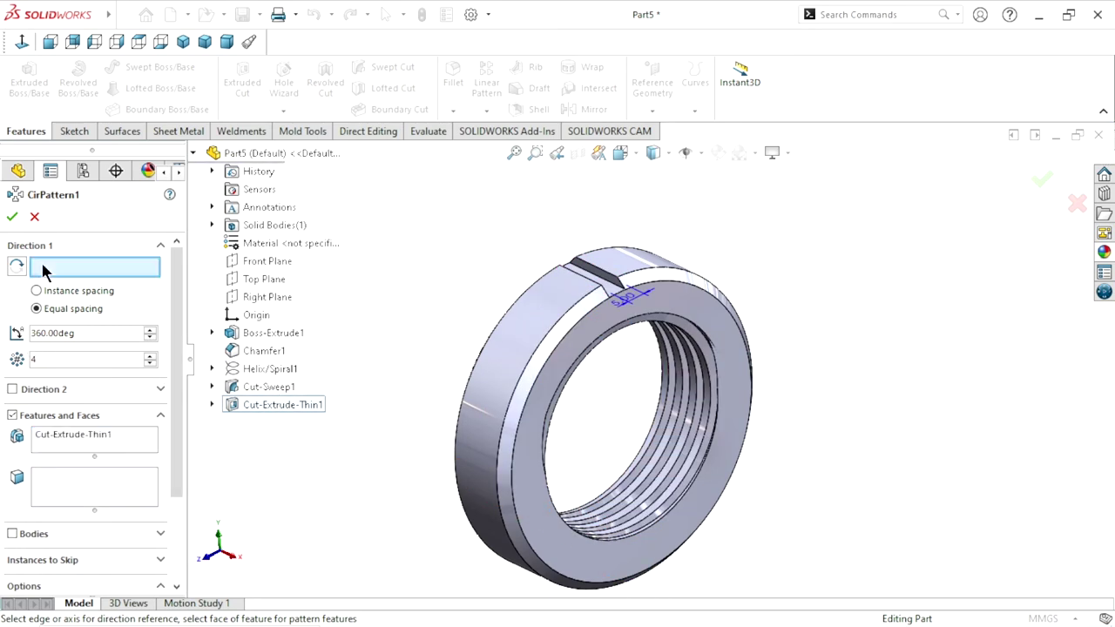
left_click(521, 370)
left_click(11, 217)
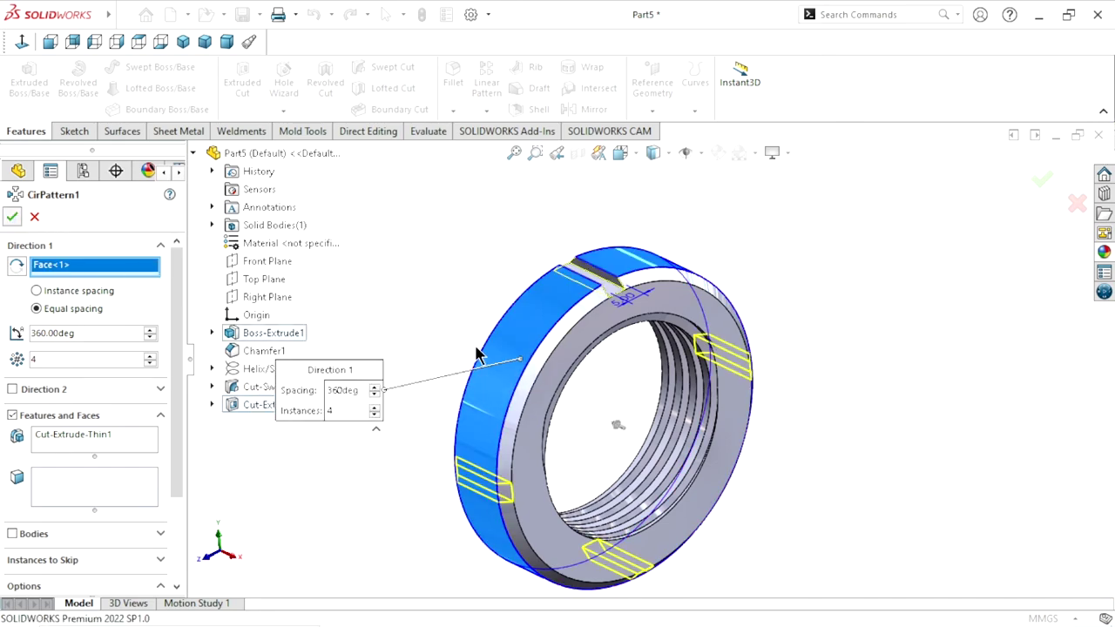
mouse_move(691, 455)
middle_mouse_down()
mouse_move(876, 423)
mouse_move(752, 388)
mouse_move(667, 317)
mouse_move(615, 374)
mouse_move(796, 398)
middle_mouse_up()
left_click(183, 42)
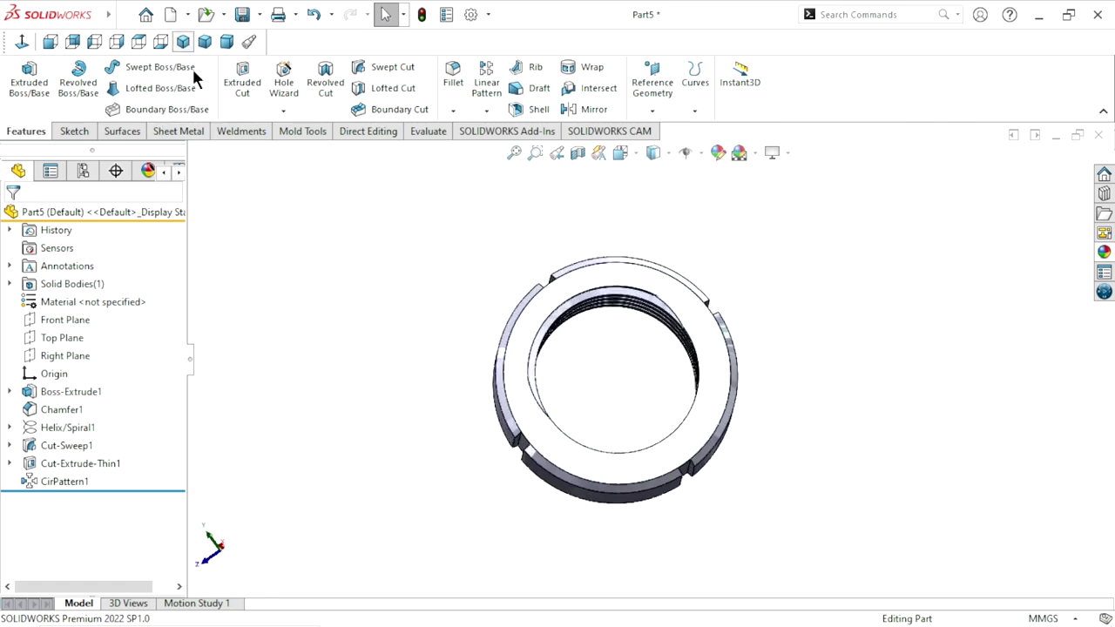
- Apply the polished steel appearance from Metal > Steel to the nut
left_click(1103, 256)
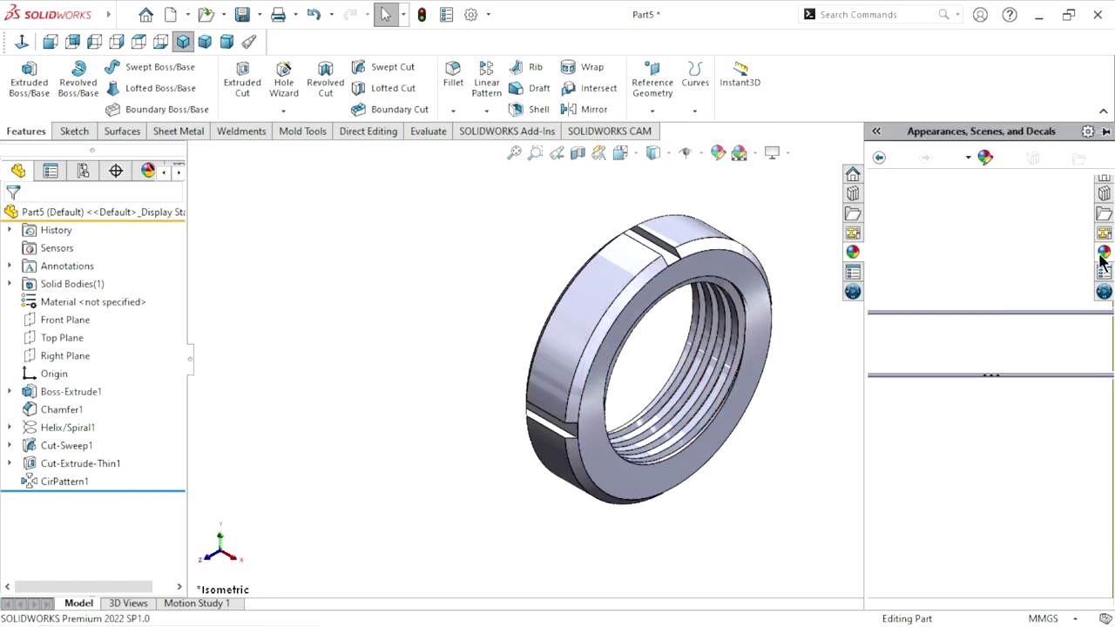
double_click(967, 439)
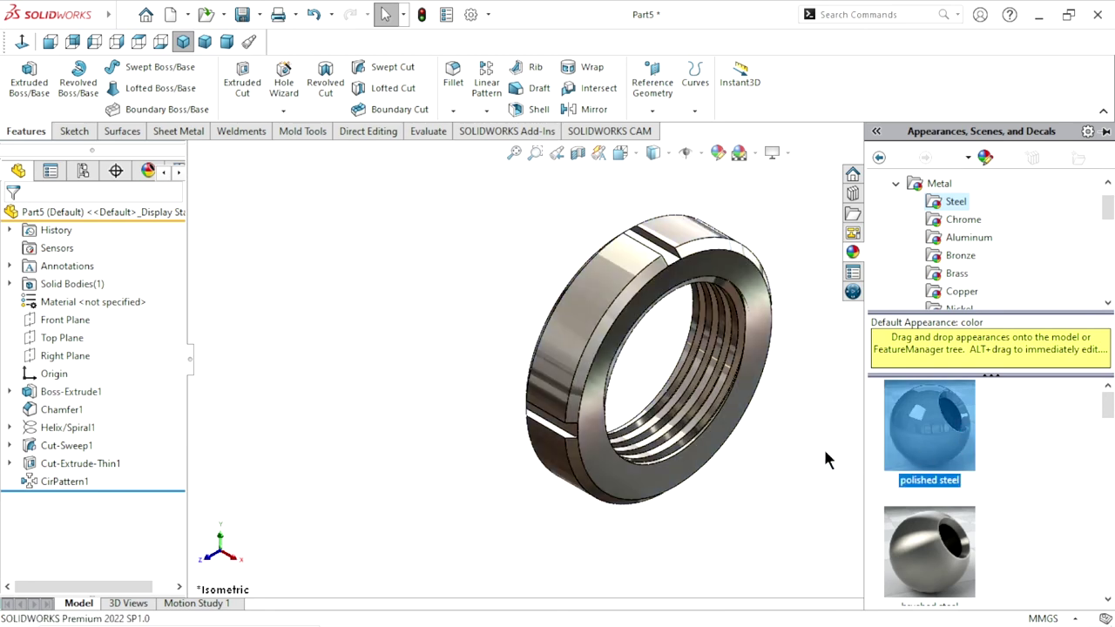
scroll(834, 279, "down", 2)
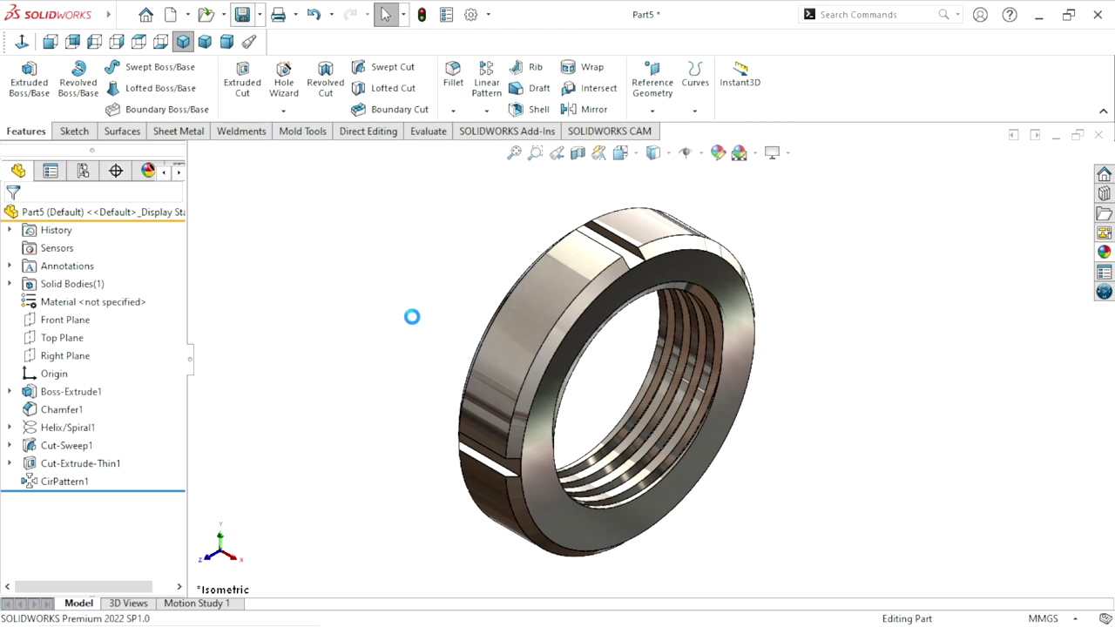
key("ctrl+s")
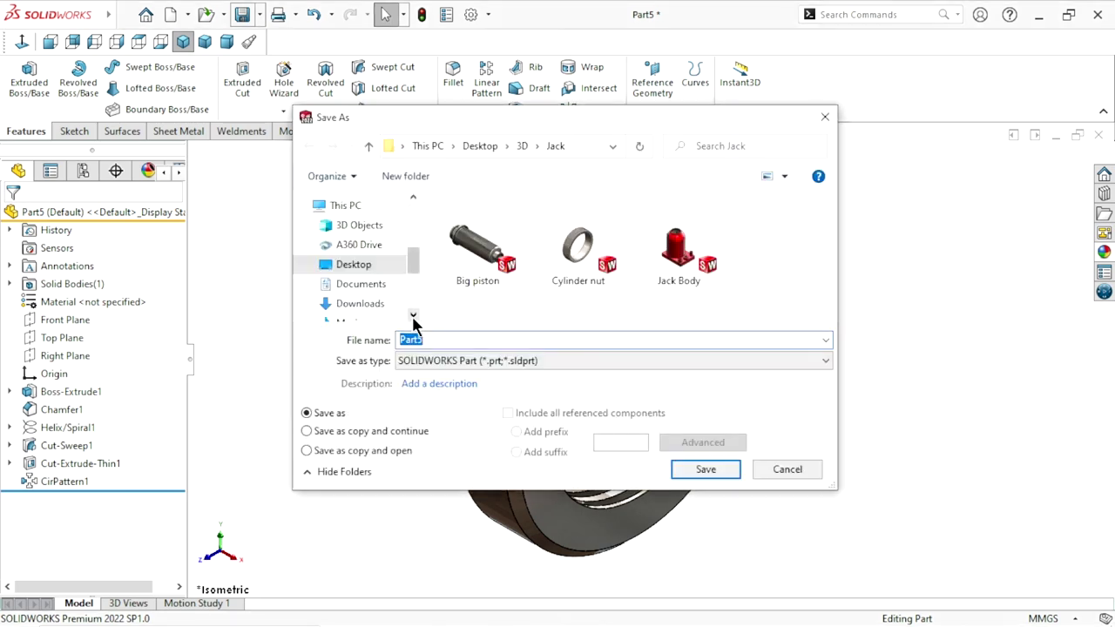
- Save the part as 'Piston Nut' in the Jack folder, then return to isometric view
type("Piston Nut")
left_click(712, 473)
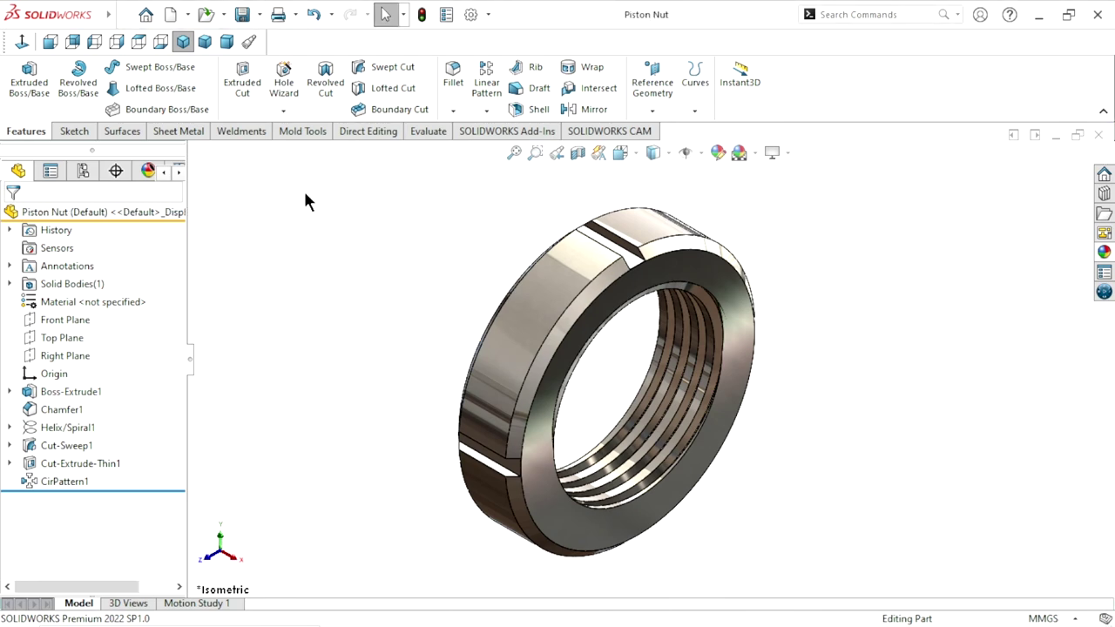
left_click(217, 44)
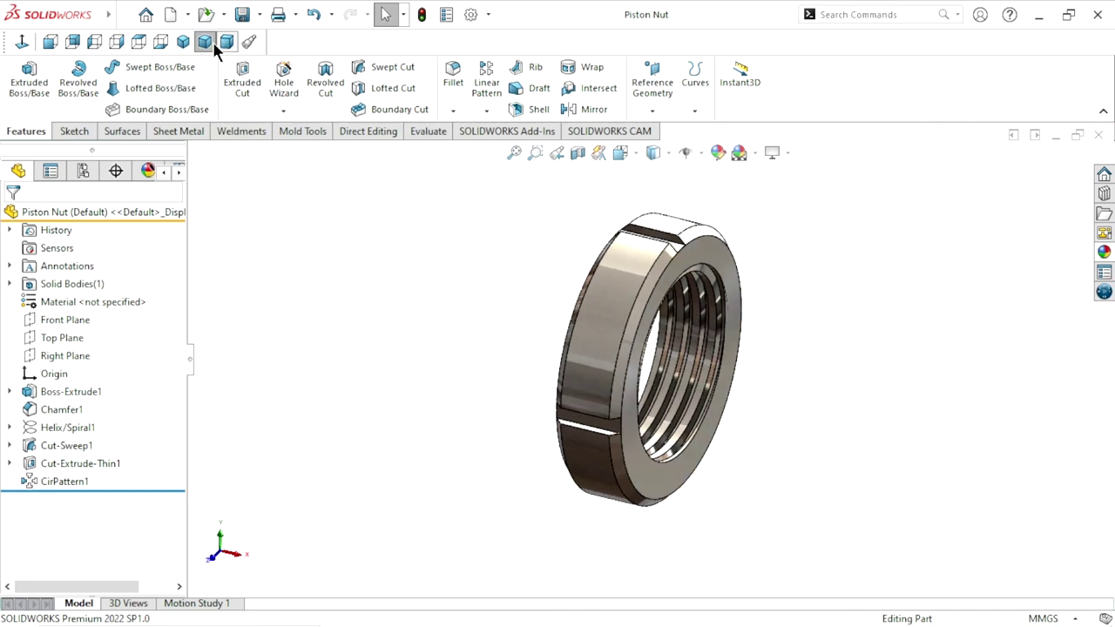
left_click(183, 44)
scroll(775, 379, "down", 2)
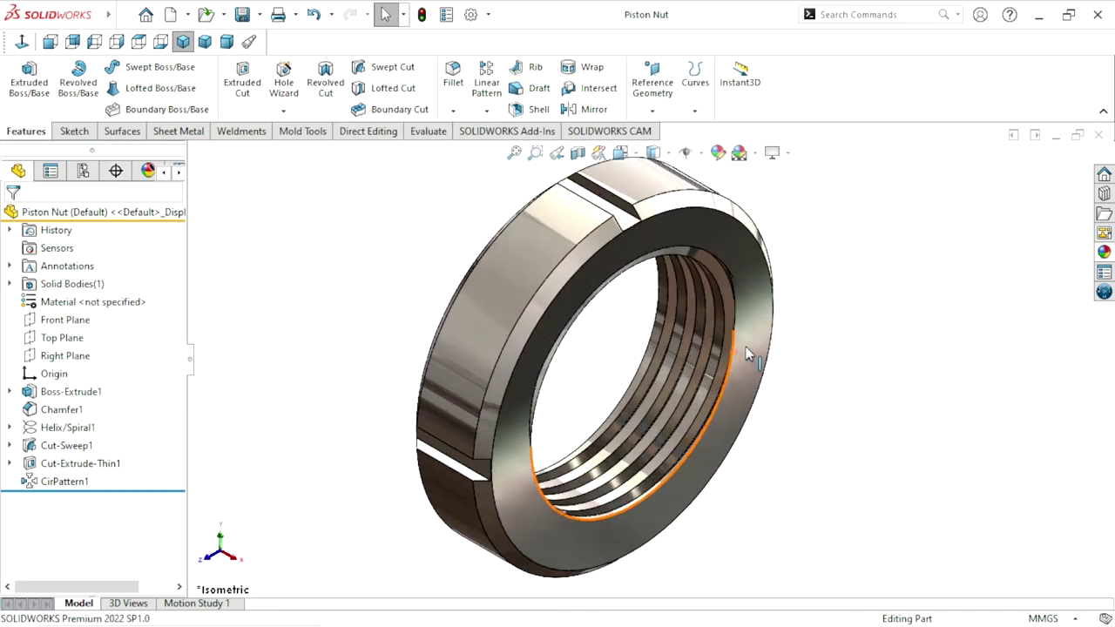